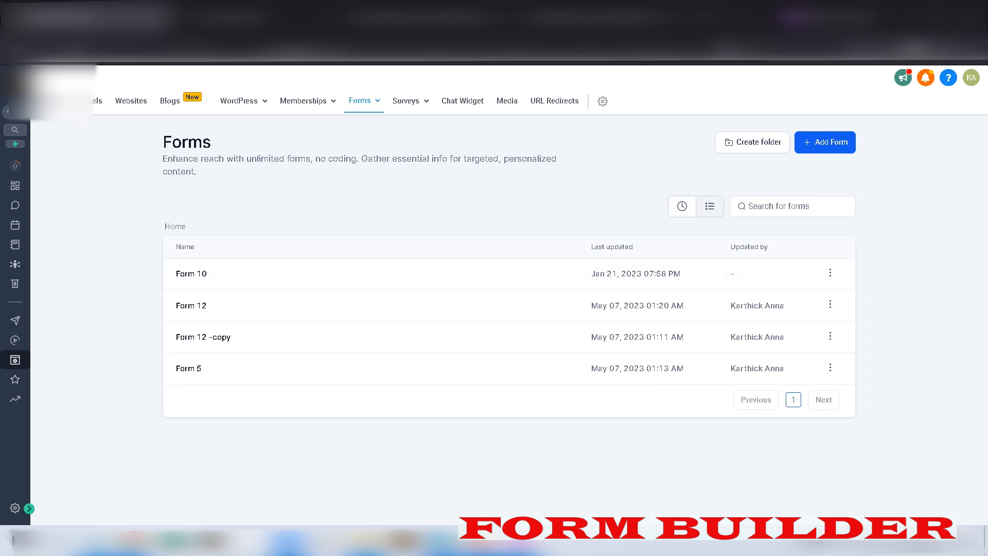
Create a new form and add the Full Name, Phone, Email and City fields to it in that order
left_click(825, 142)
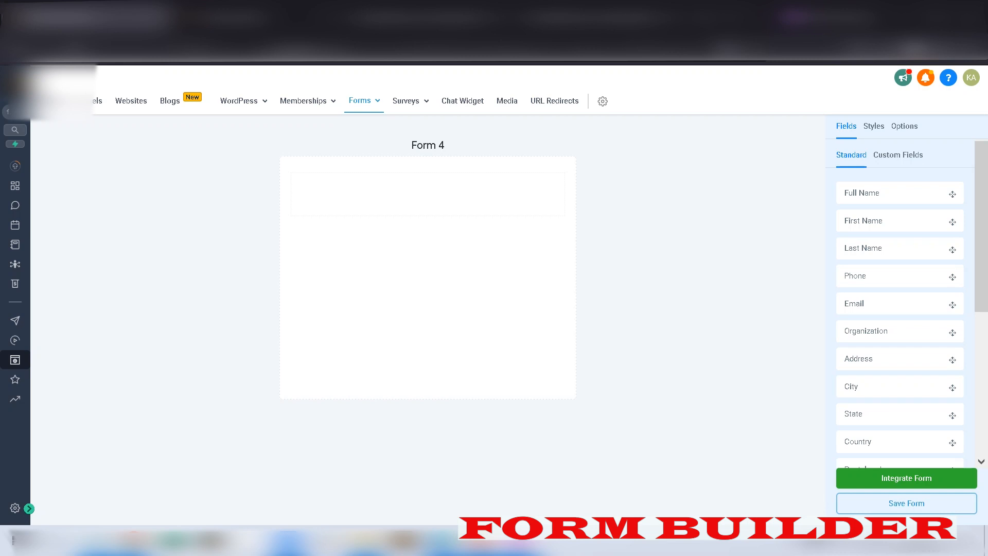
left_click_drag(875, 193, 361, 201)
left_click_drag(875, 276, 420, 257)
left_click_drag(855, 303, 437, 304)
left_click_drag(852, 386, 439, 323)
Add the Postal code and Website fields below City in the form
scroll(900, 304, "down", 3)
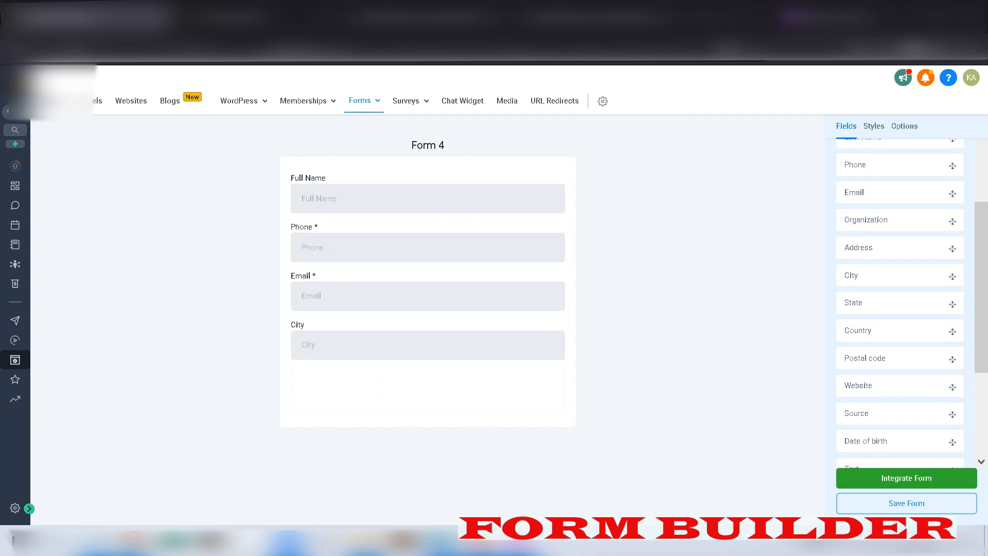
left_click_drag(865, 358, 426, 369)
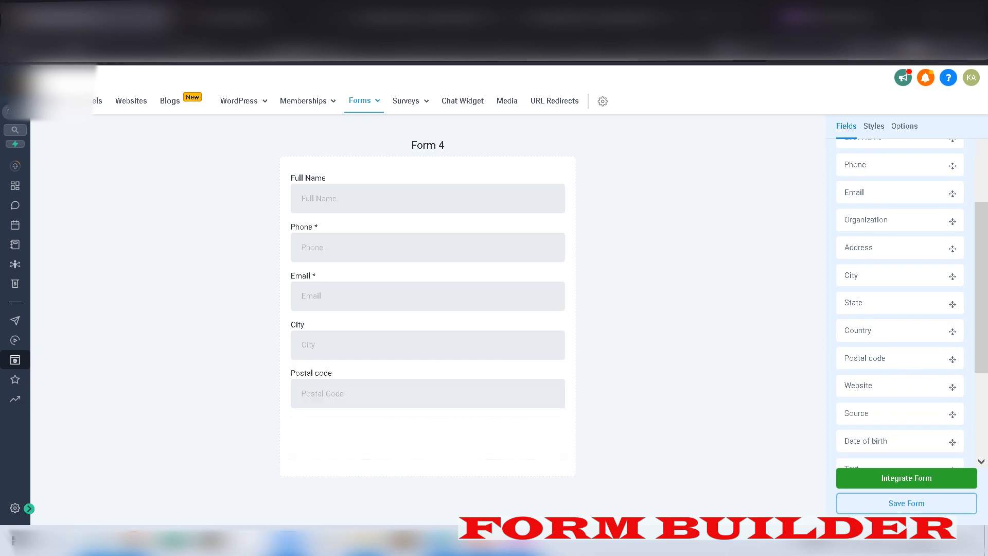
left_click_drag(940, 386, 521, 435)
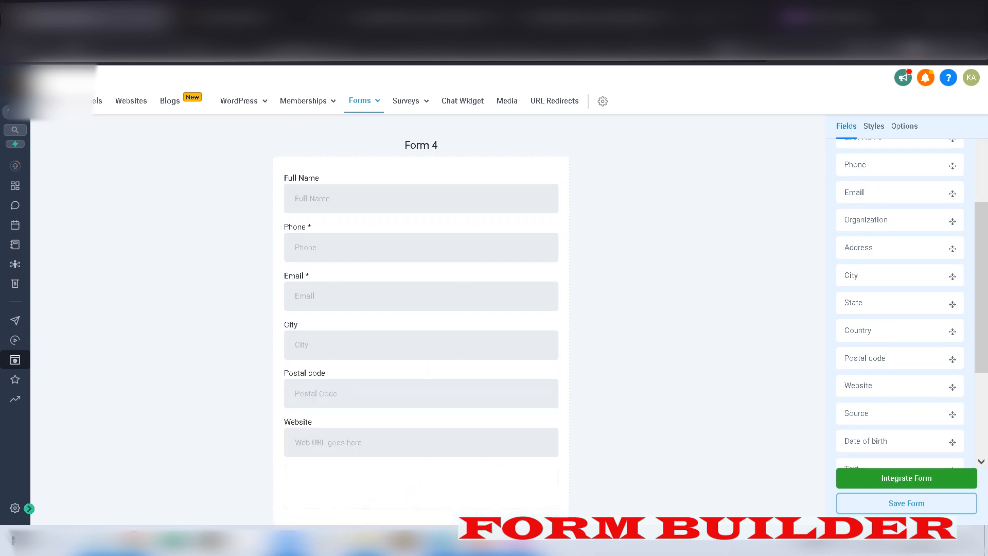
Add an Image element below the Website field, followed by a Button element
scroll(421, 330, "down", 1)
scroll(900, 304, "down", 3)
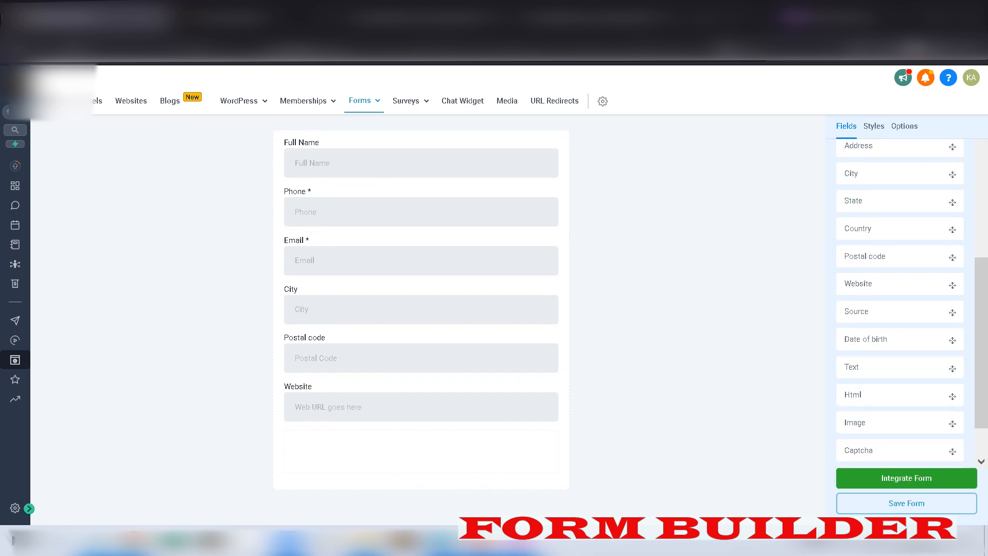
scroll(900, 360, "down", 1)
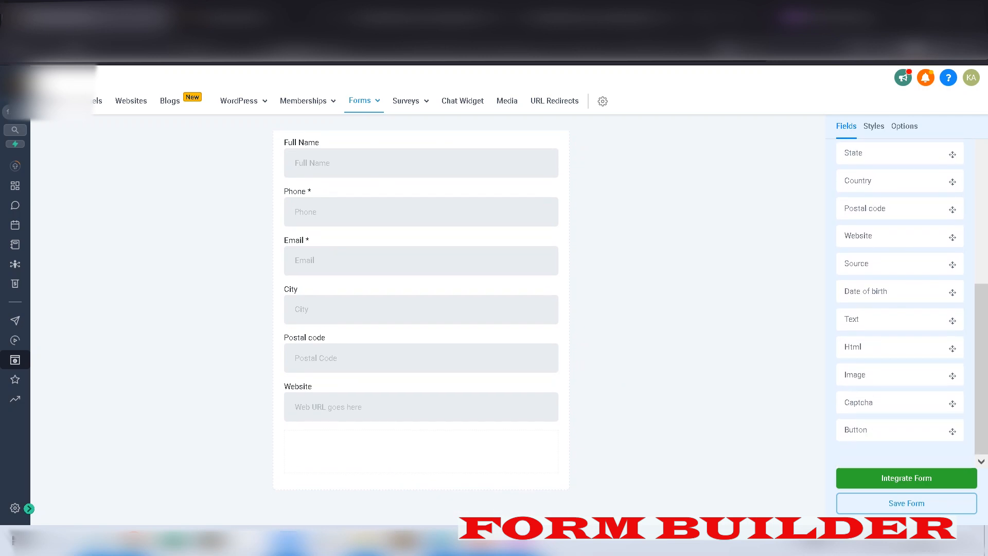
left_click_drag(900, 375, 455, 459)
scroll(421, 309, "down", 1)
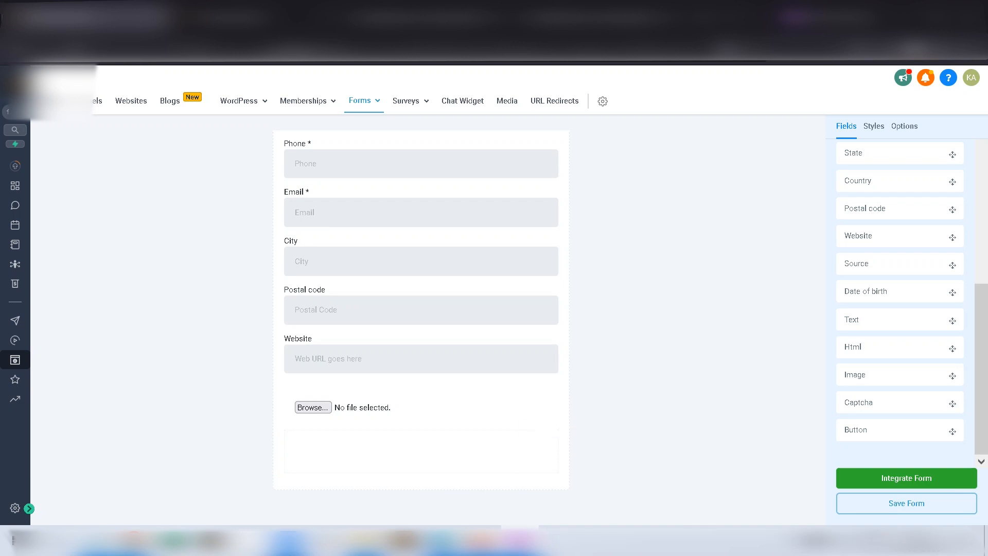
left_click_drag(900, 430, 406, 464)
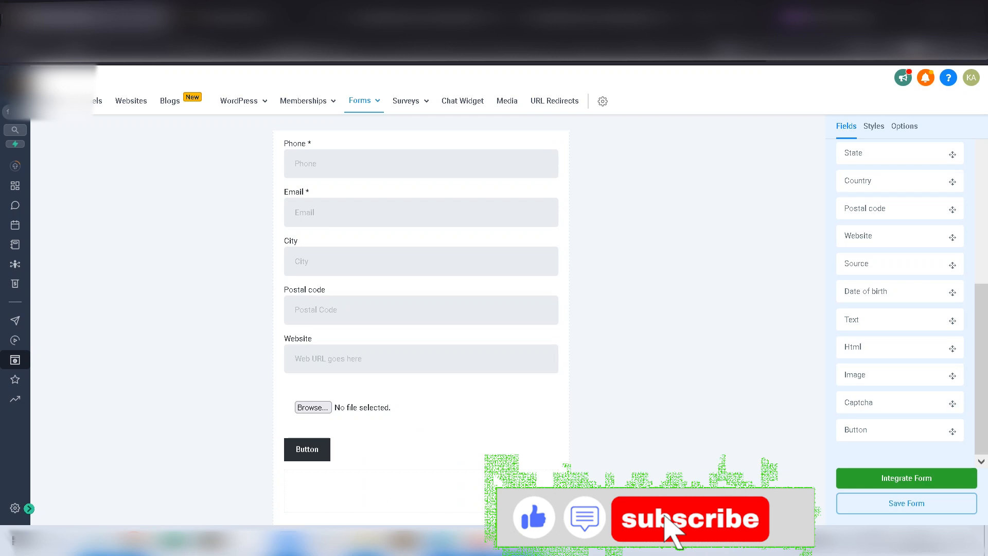
Change the form button's background to the yellow-green colour #CBE848
left_click(307, 450)
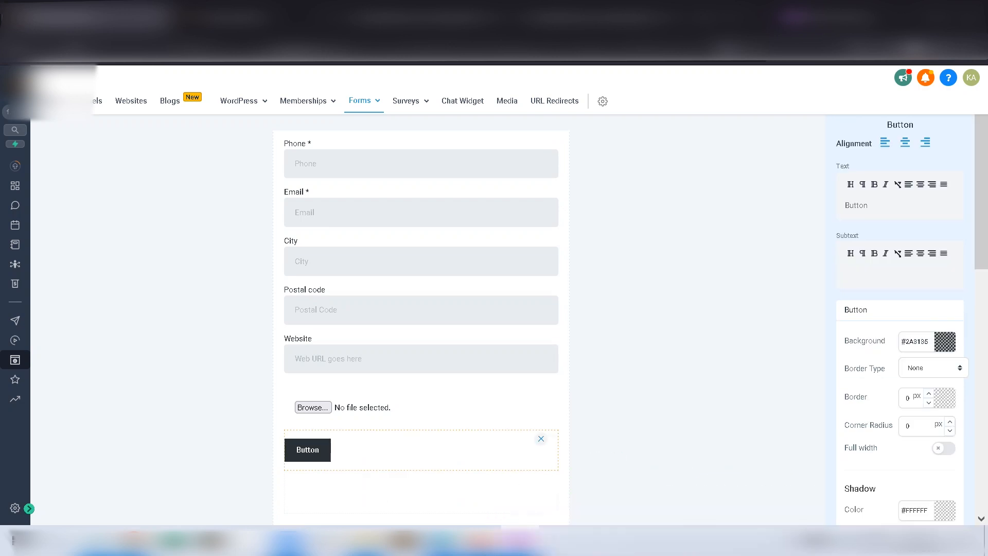
left_click(946, 342)
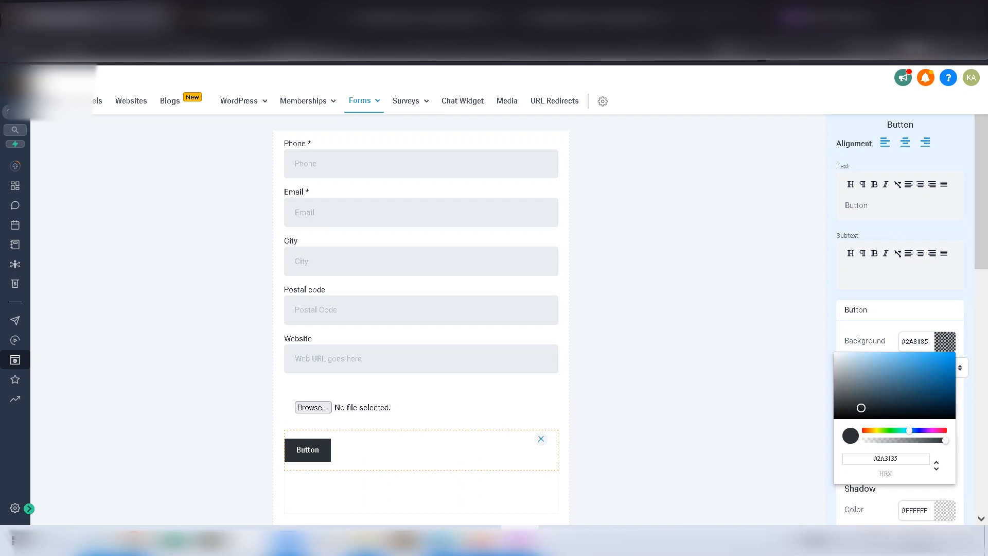
left_click_drag(910, 430, 880, 431)
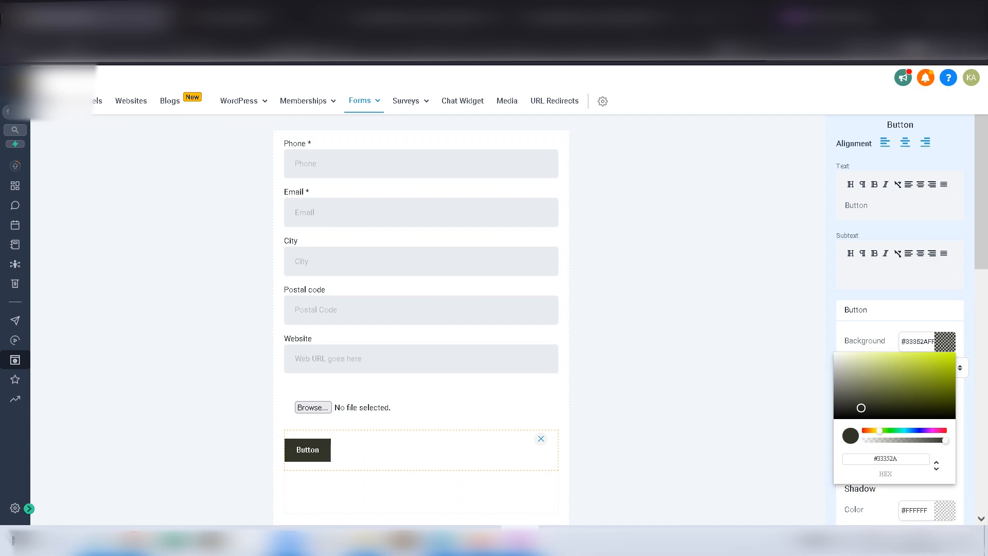
left_click(921, 361)
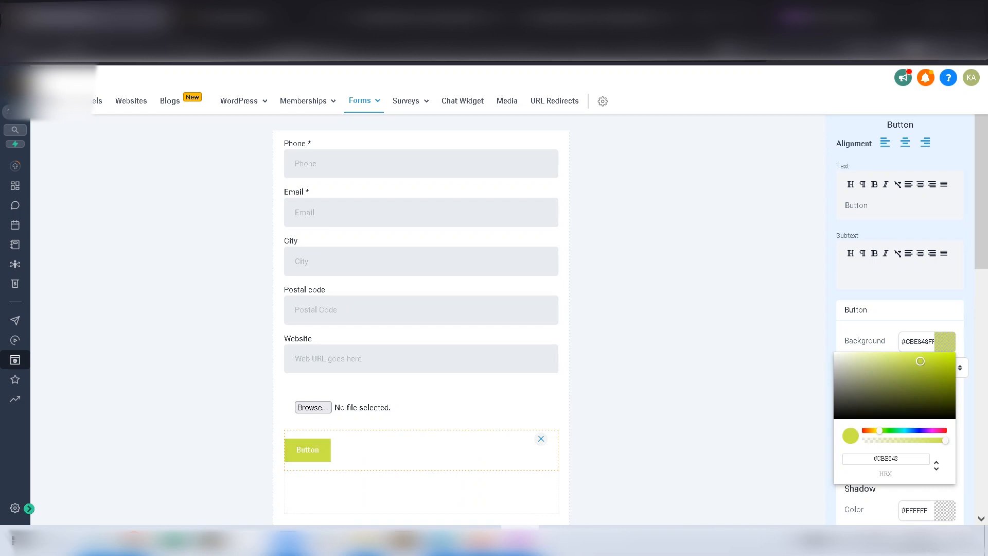
left_click(700, 355)
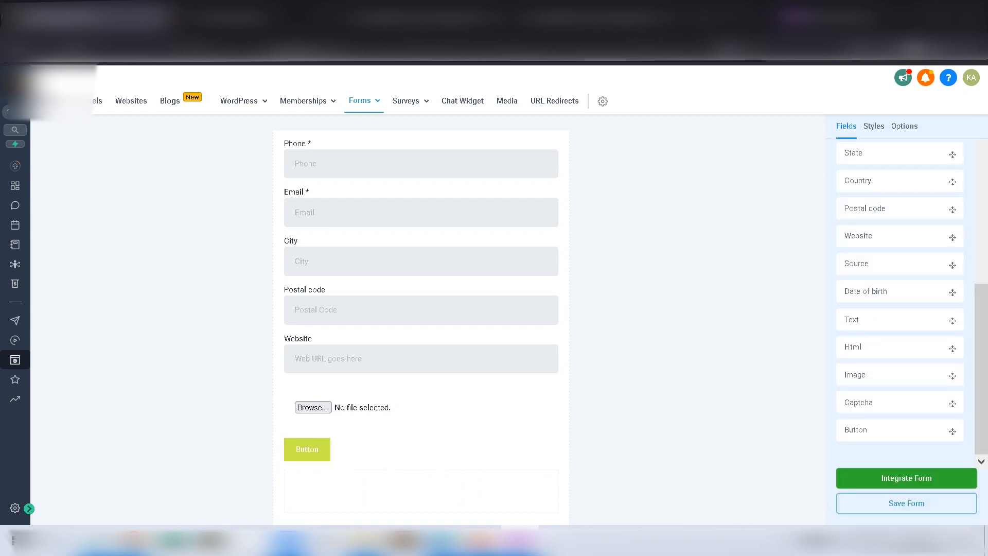
Set the form button's background to the red colour #E84848
left_click(308, 450)
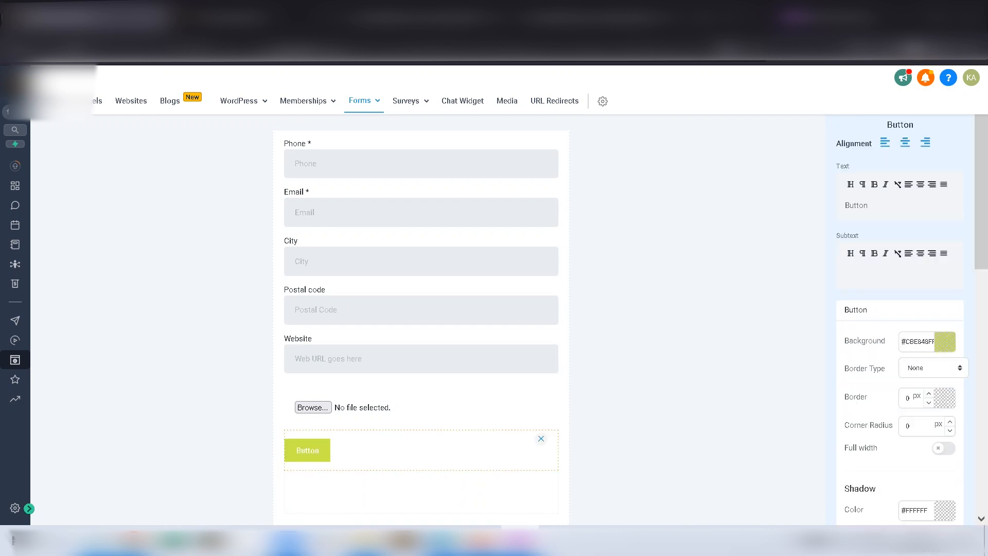
left_click(945, 342)
left_click(946, 342)
left_click(945, 342)
left_click_drag(880, 431, 862, 431)
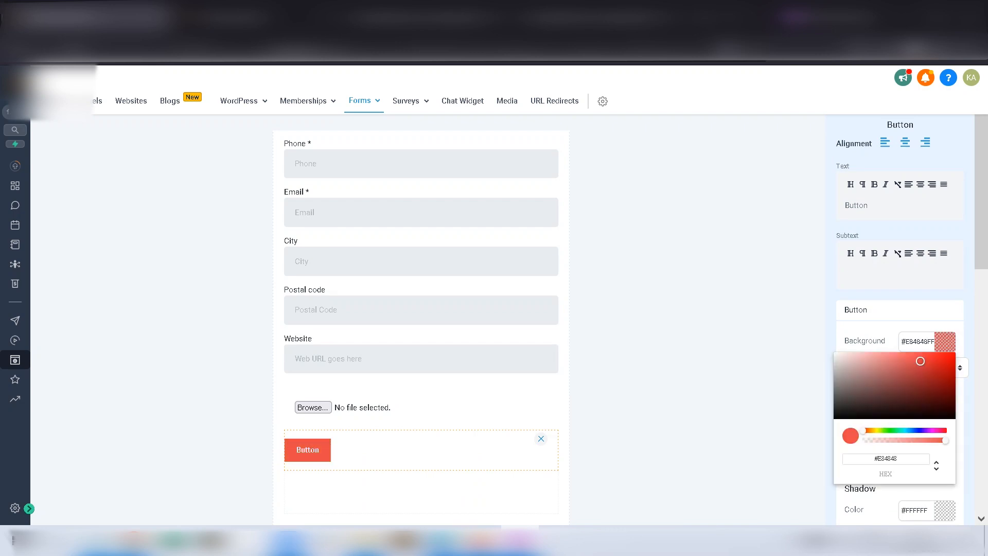
left_click(710, 381)
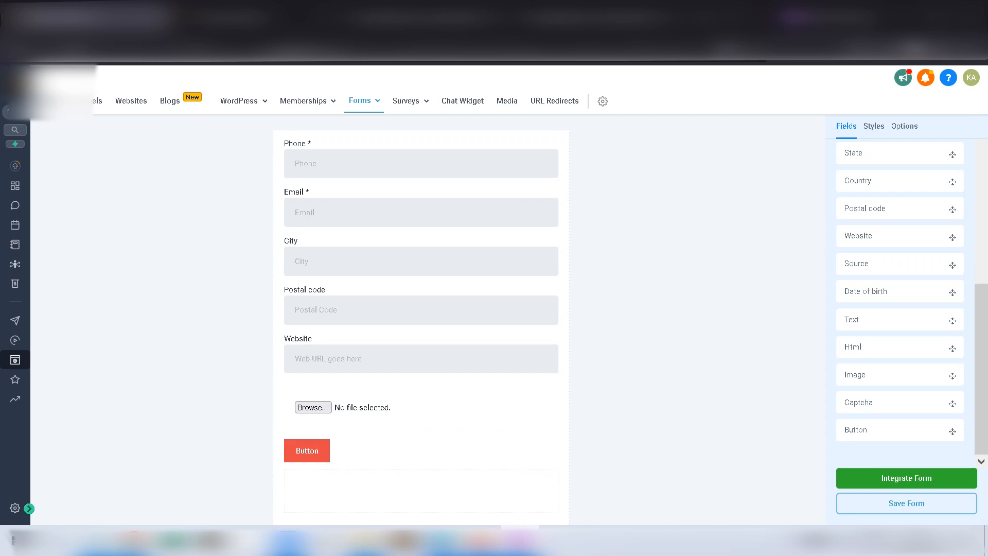
Give the red button a corner radius of 10 px and make it full width
left_click(307, 450)
scroll(901, 319, "down", 2)
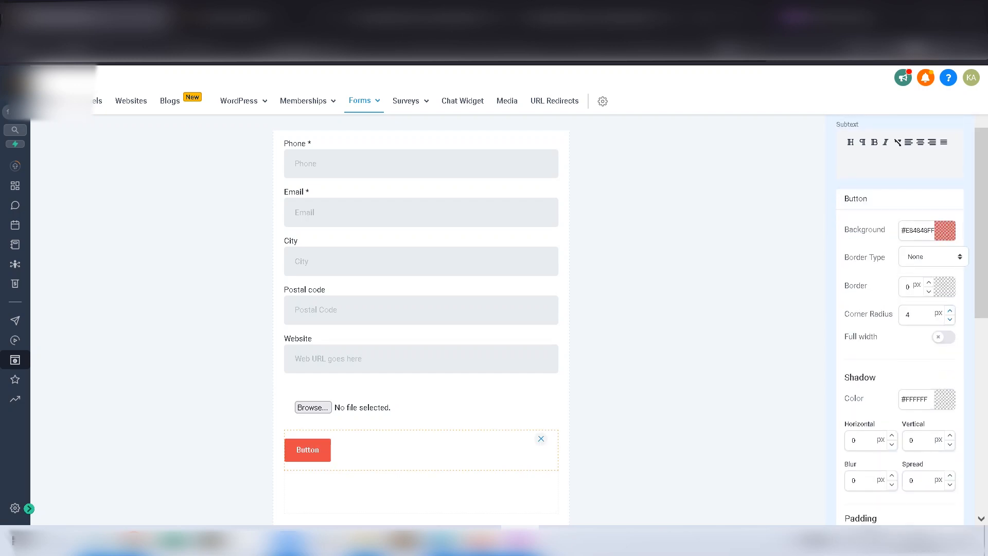
left_click(950, 311)
left_click(944, 337)
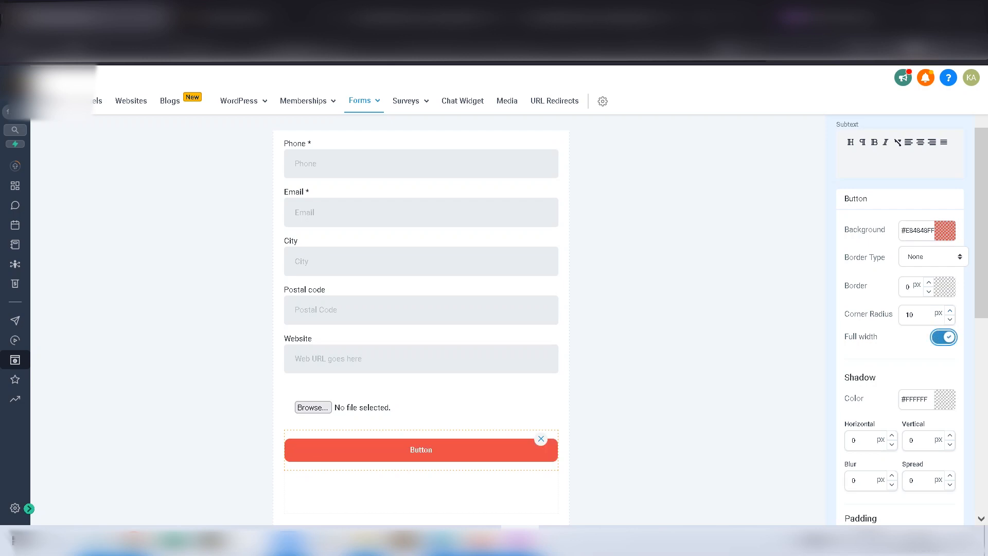
Set the font family of the button's sub text to Arial
scroll(901, 319, "down", 3)
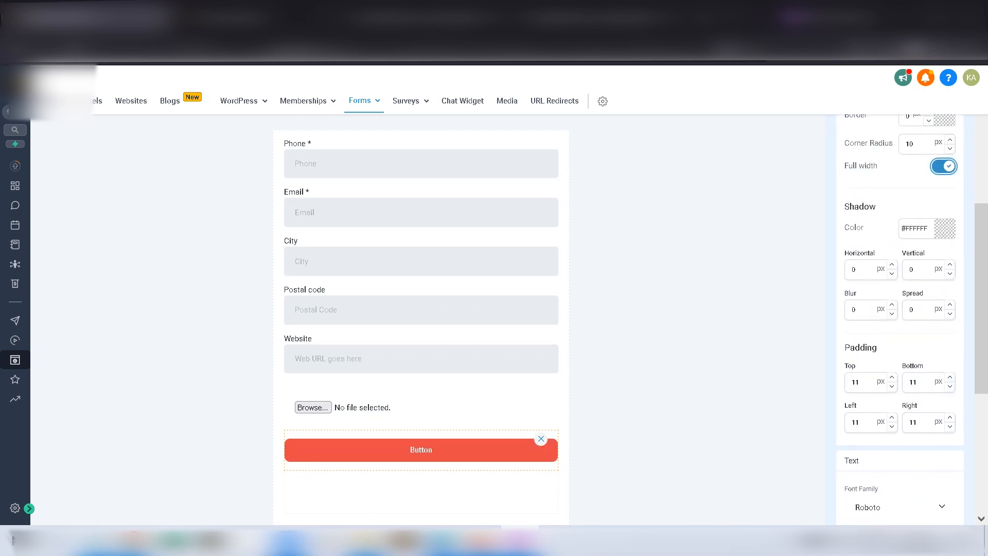
scroll(901, 320, "down", 5)
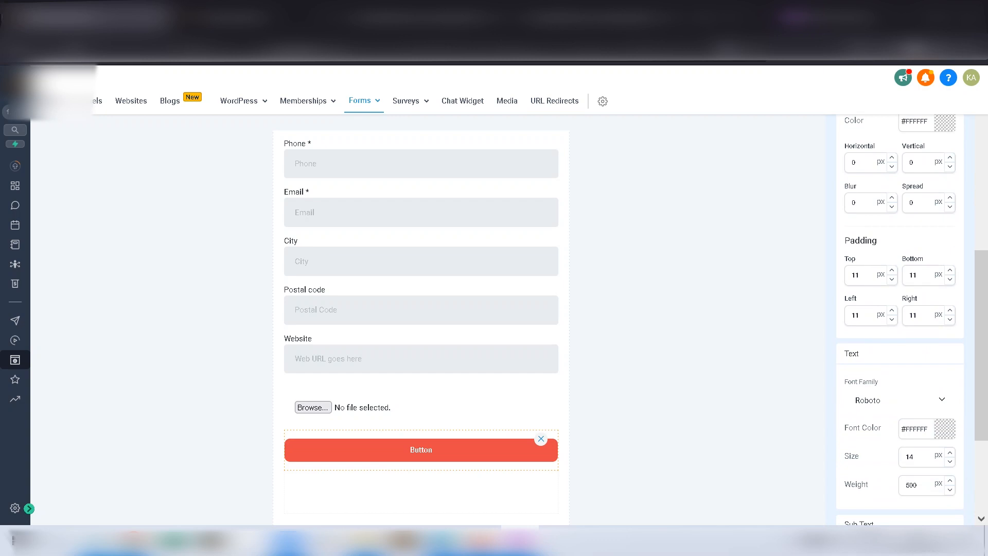
scroll(901, 319, "up", 2)
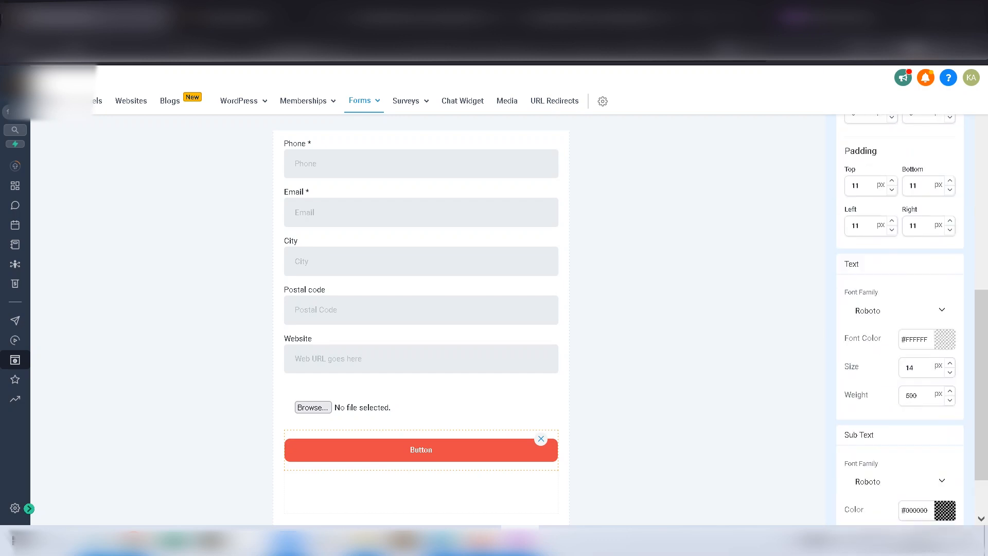
scroll(901, 319, "down", 2)
left_click(900, 411)
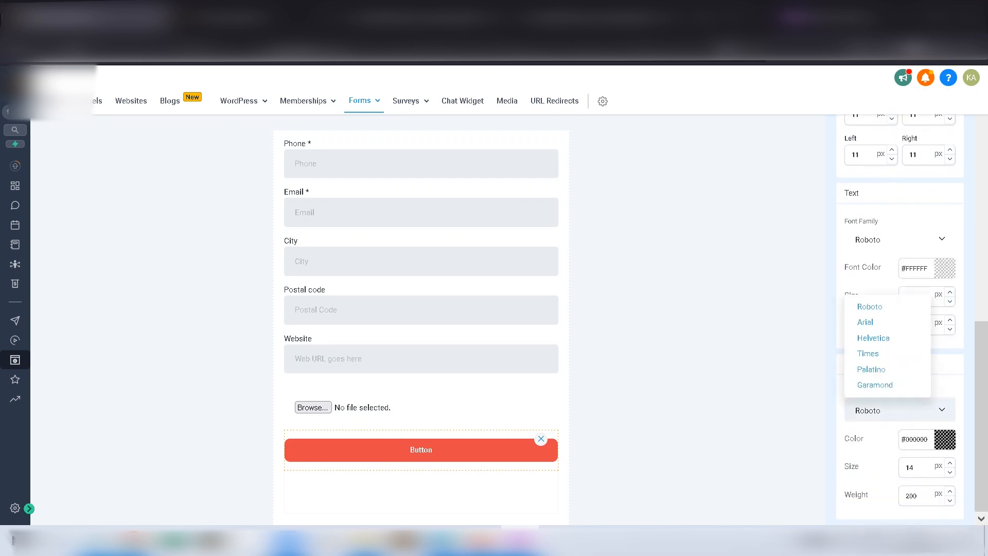
left_click(875, 323)
Replace the button's text with "SUBMIT THIS FORM" and deselect the button
scroll(881, 324, "up", 2)
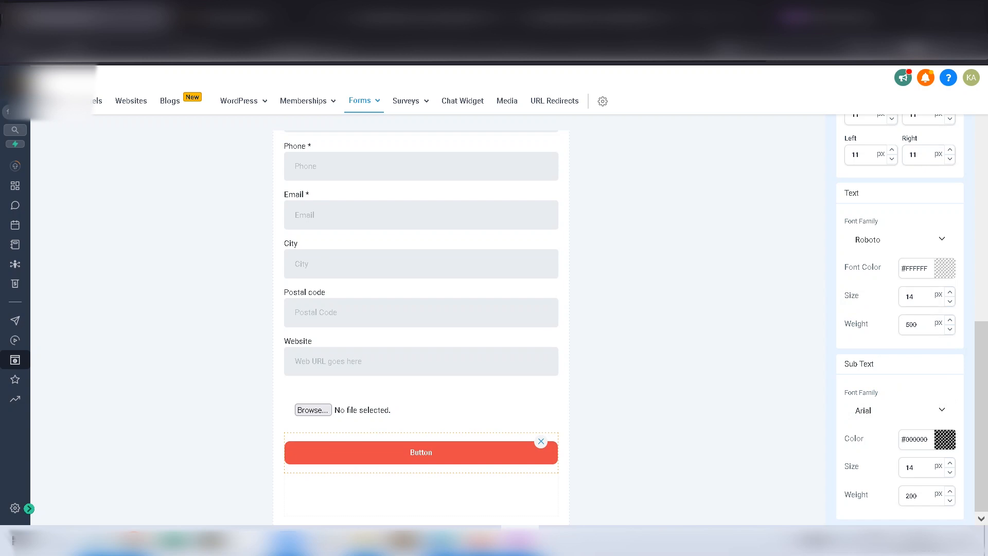
scroll(901, 319, "up", 8)
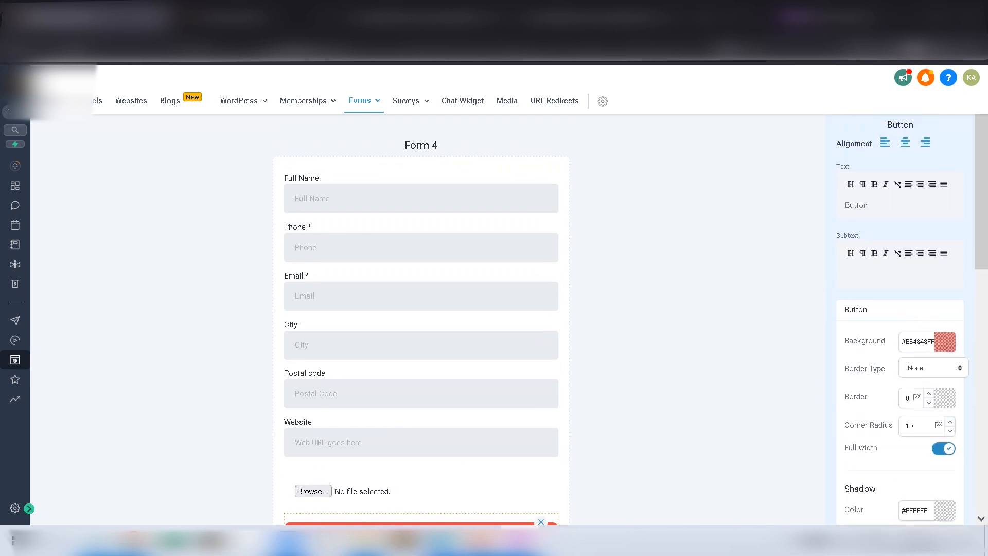
left_click_drag(870, 205, 823, 206)
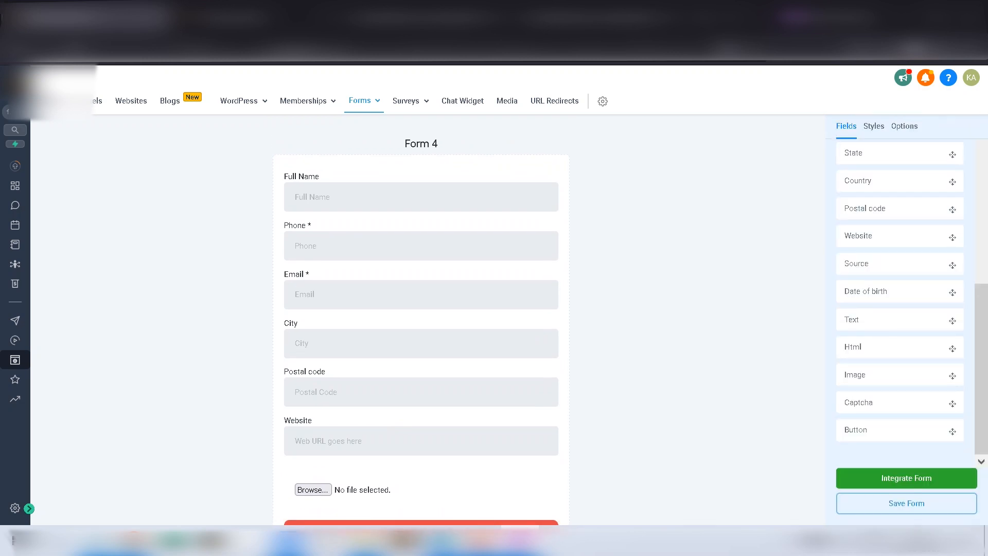
scroll(421, 329, "down", 3)
left_click(421, 423)
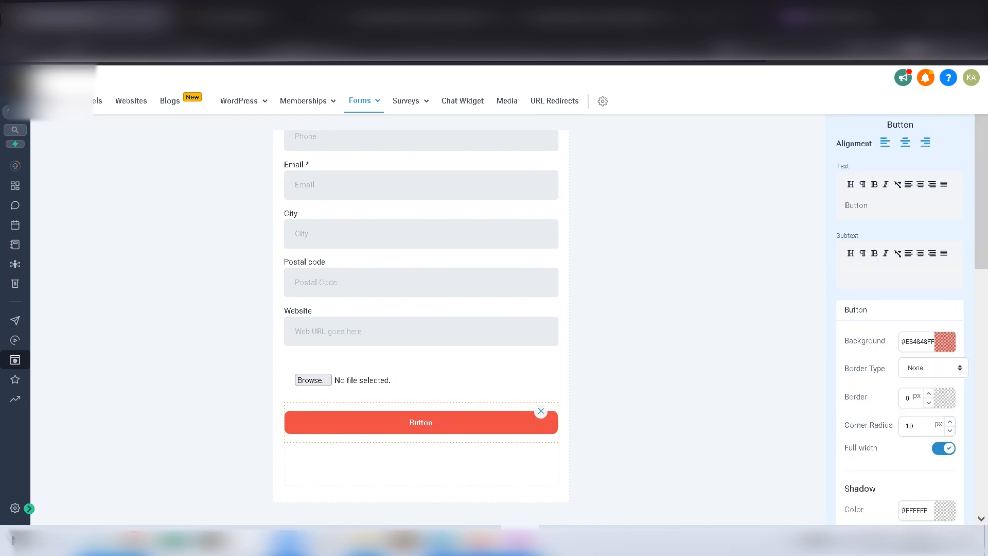
left_click_drag(870, 205, 843, 206)
type("SUBMIT THIS")
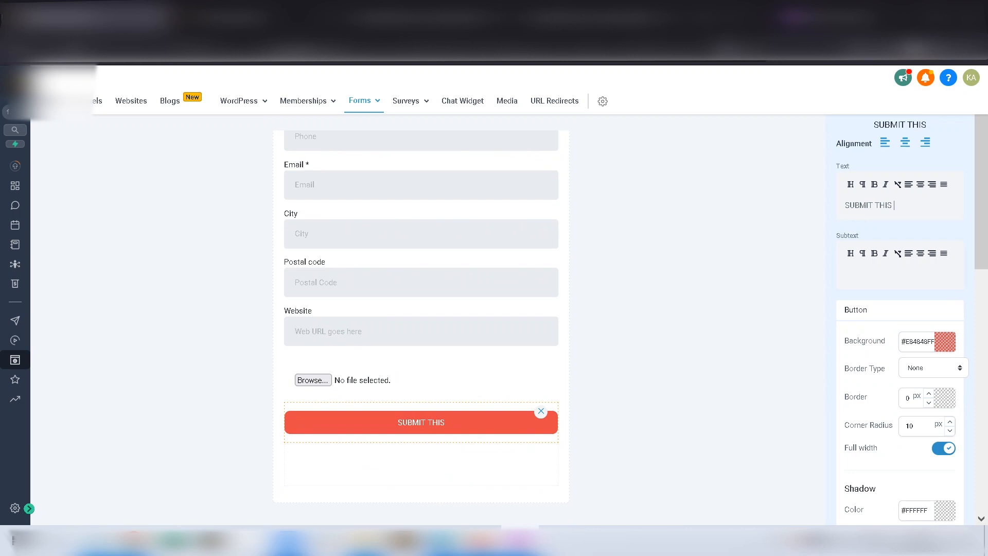
type(" FORM")
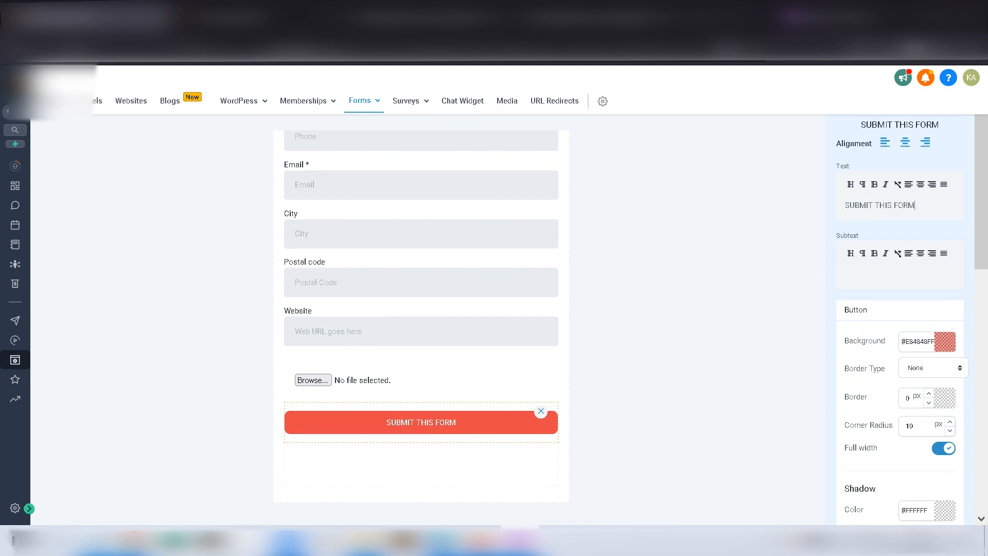
left_click(690, 329)
Look over the assembled form and examine its layout and form style settings
scroll(689, 329, "up", 3)
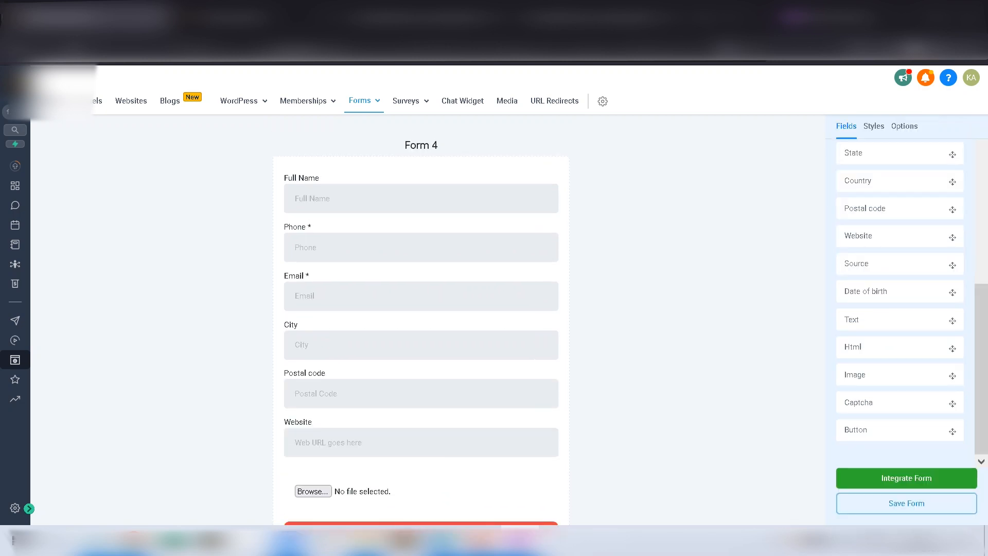
scroll(421, 329, "down", 3)
scroll(421, 329, "up", 3)
left_click(364, 101)
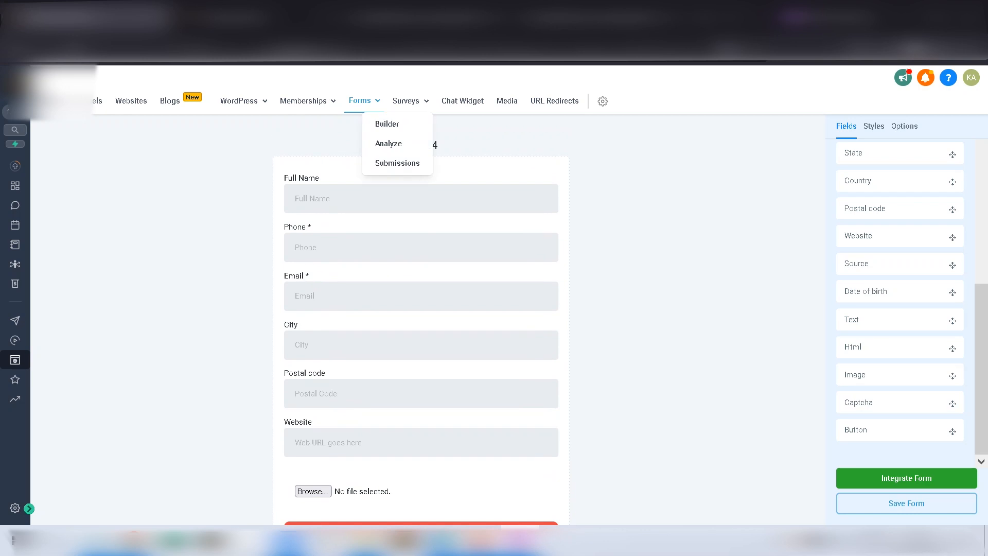
scroll(901, 309, "up", 5)
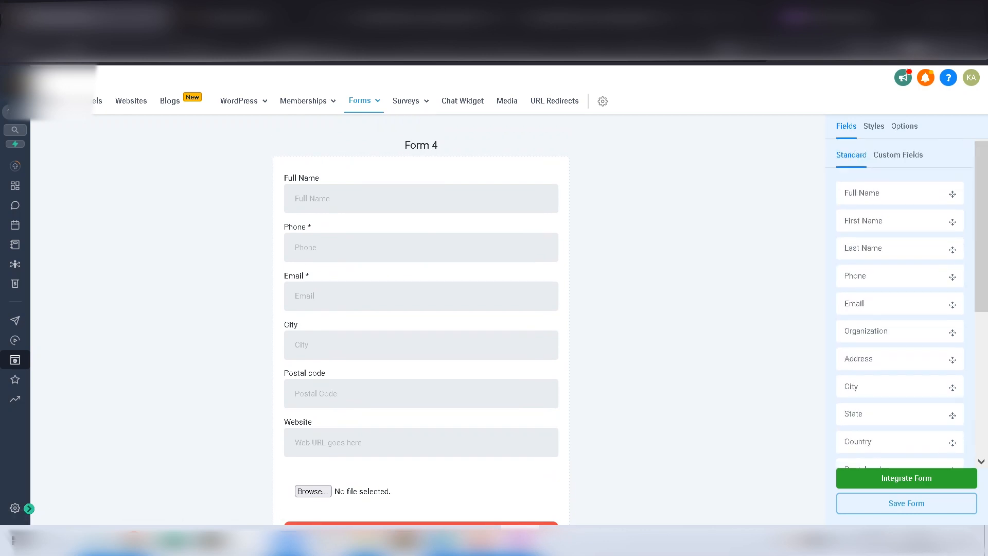
left_click(874, 126)
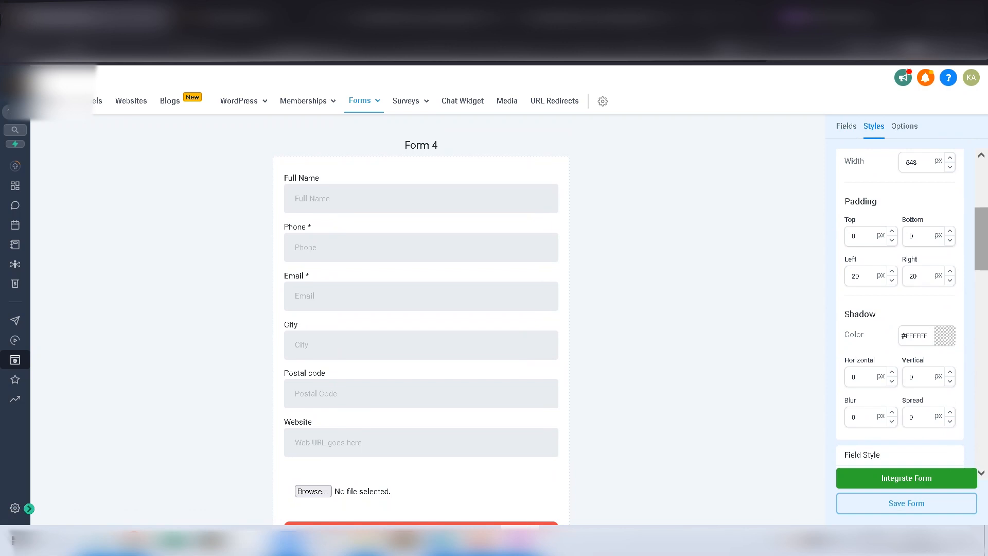
scroll(901, 309, "up", 4)
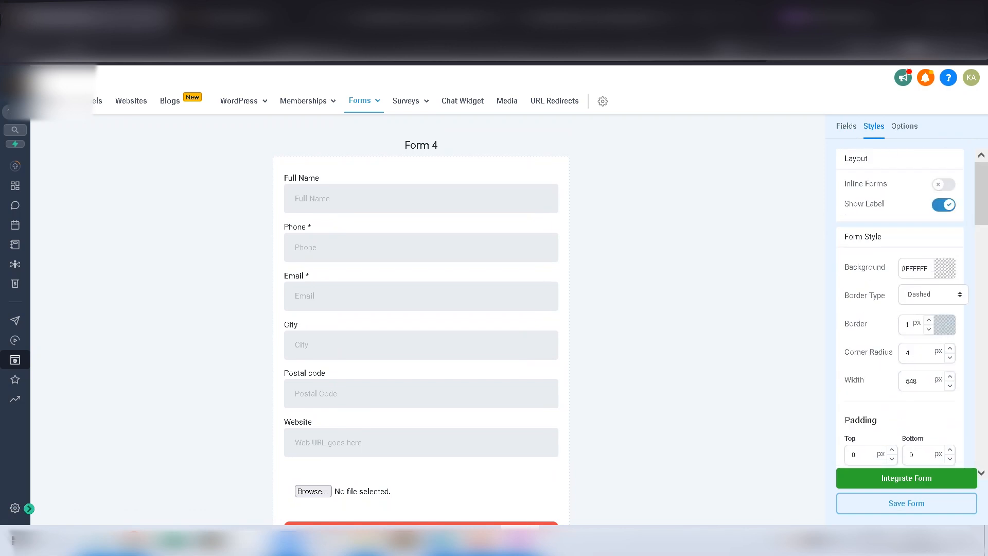
Open the form's options and rename the form to "Onboarding Form"
left_click(904, 126)
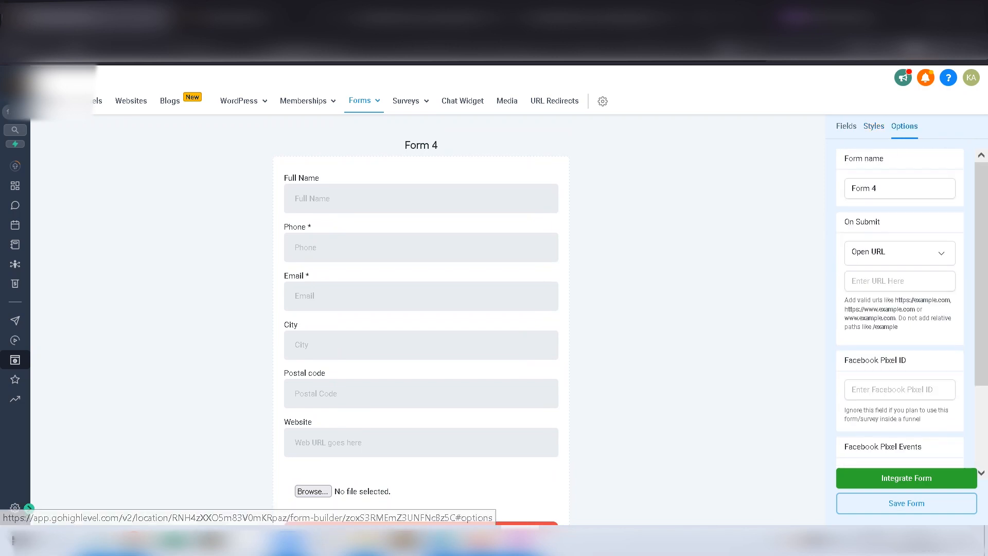
left_click_drag(878, 189, 851, 188)
key("BackSpace")
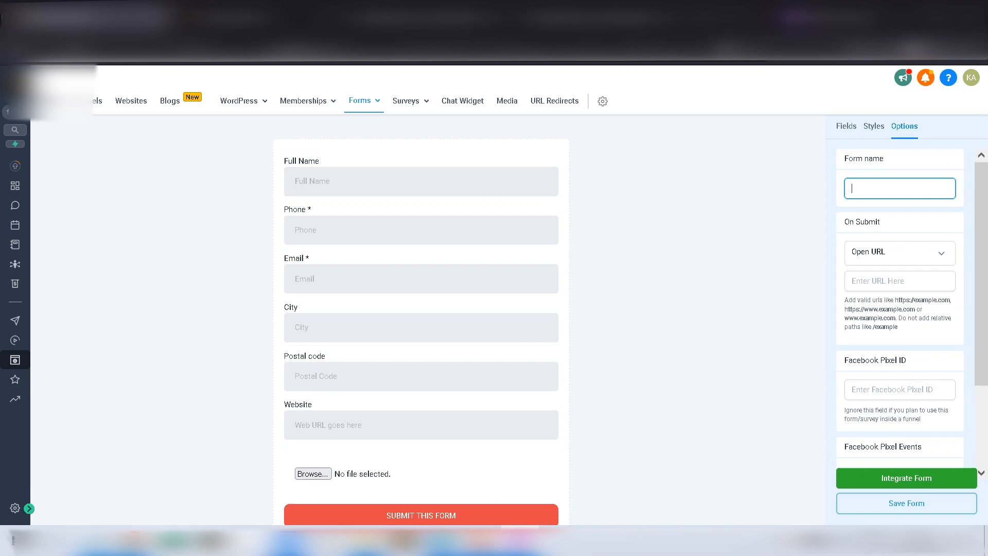
type("On")
type("arding")
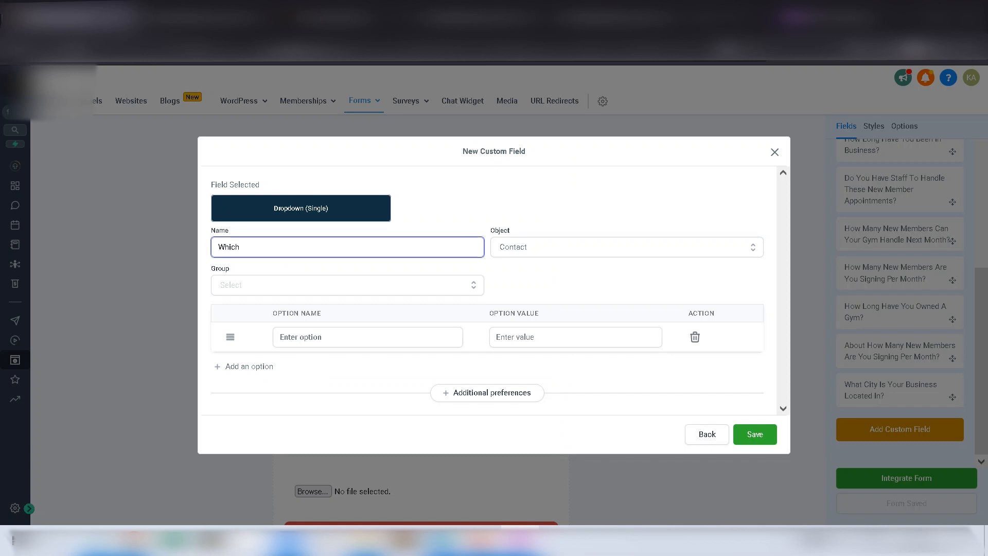
Name the new single-choice dropdown custom field "Which Treatment You Prefer?"
type("Colour")
key("ctrl+BackSpace")
type("R")
key("BackSpace")
type("Treatment YOU")
key("BackSpace")
key("BackSpace")
type("ou Pref")
Assign the dropdown custom field to the Additional Info group
left_click(626, 247)
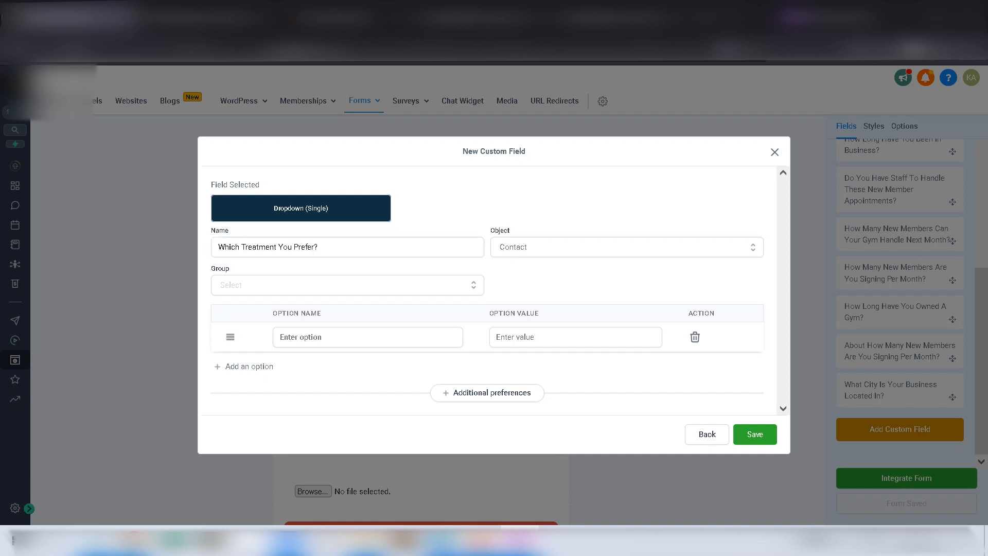
left_click(515, 272)
left_click(347, 285)
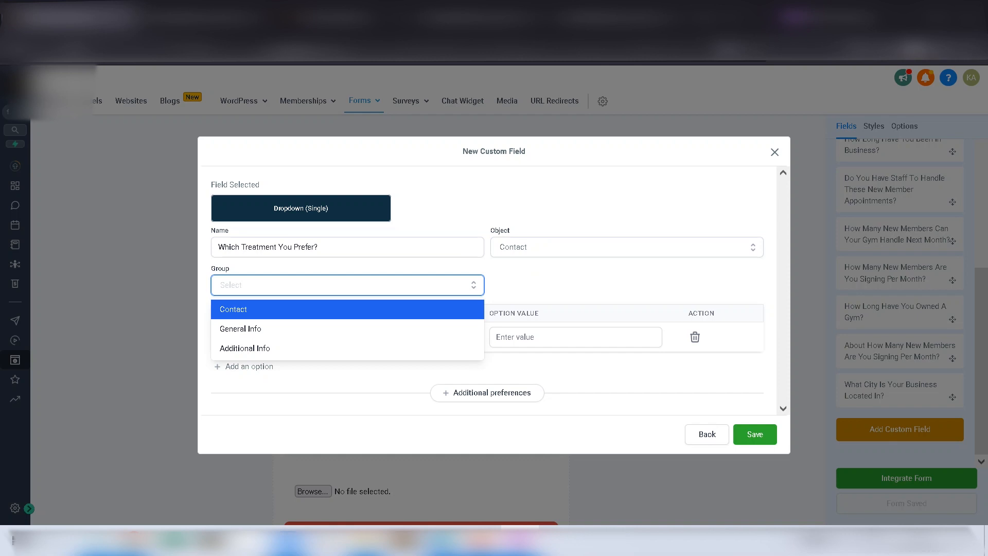
key("Down")
key("Down")
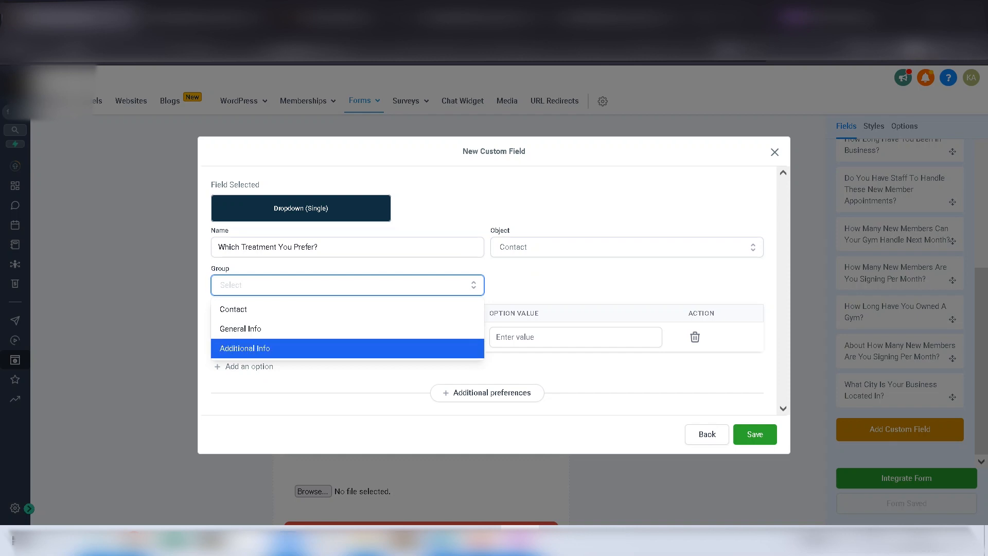
key("Return")
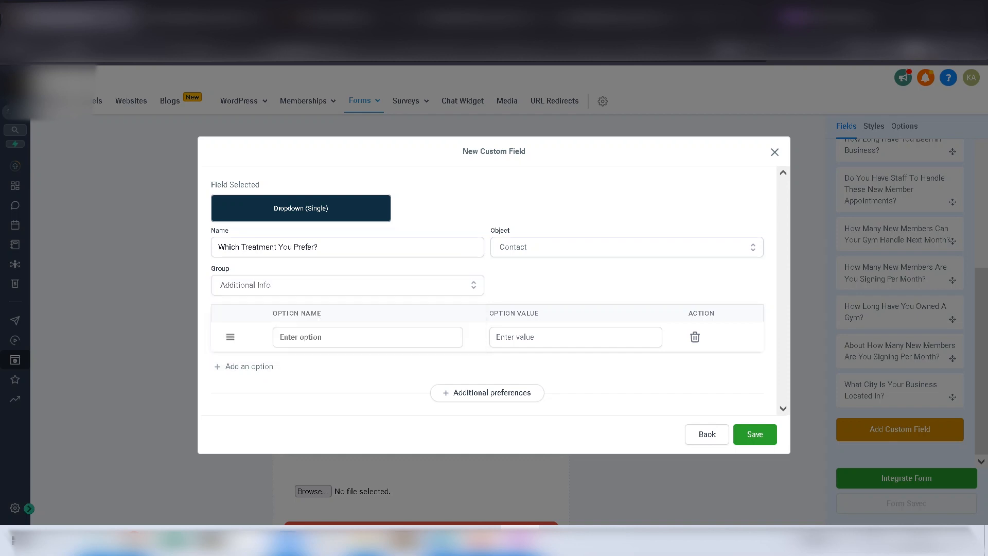
Give the treatment dropdown the options Body Sculpting, Botox, Lipo Suction and Lip Treatment
left_click(368, 337)
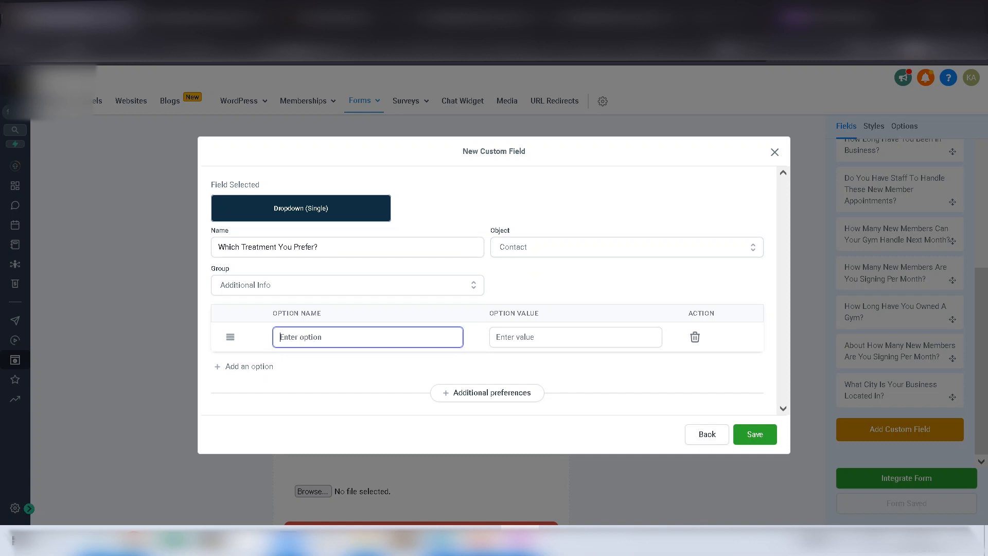
type("Bot")
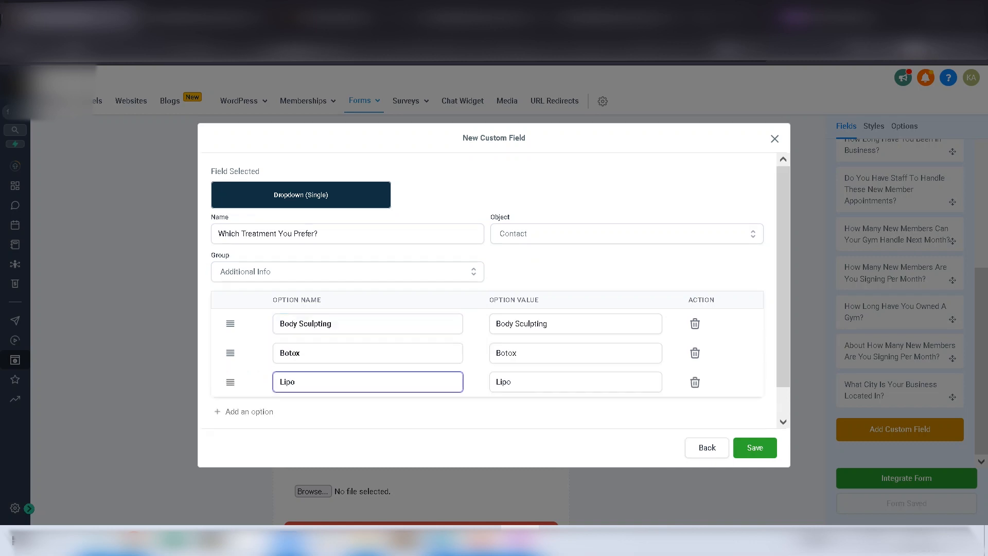
type("Suction")
scroll(495, 288, "down", 1)
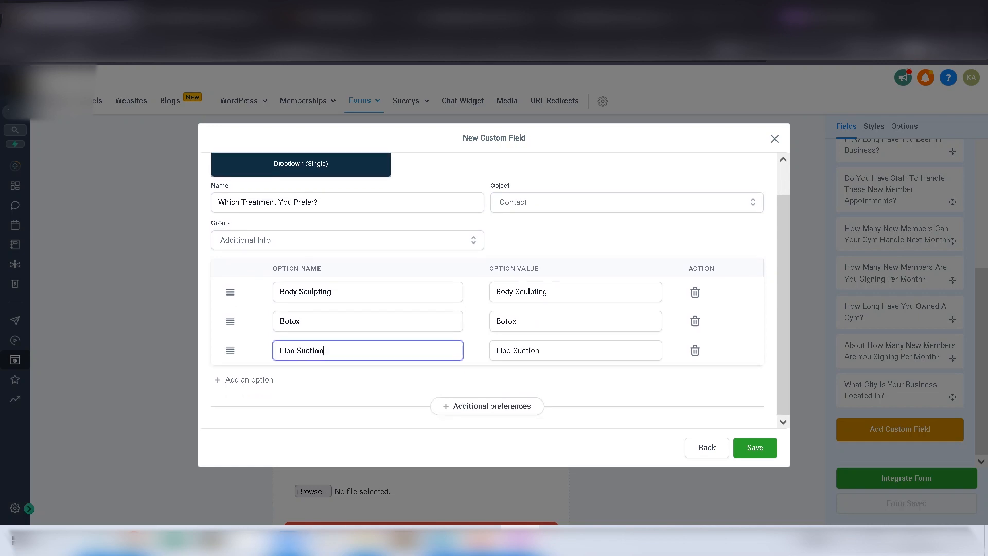
key("Return")
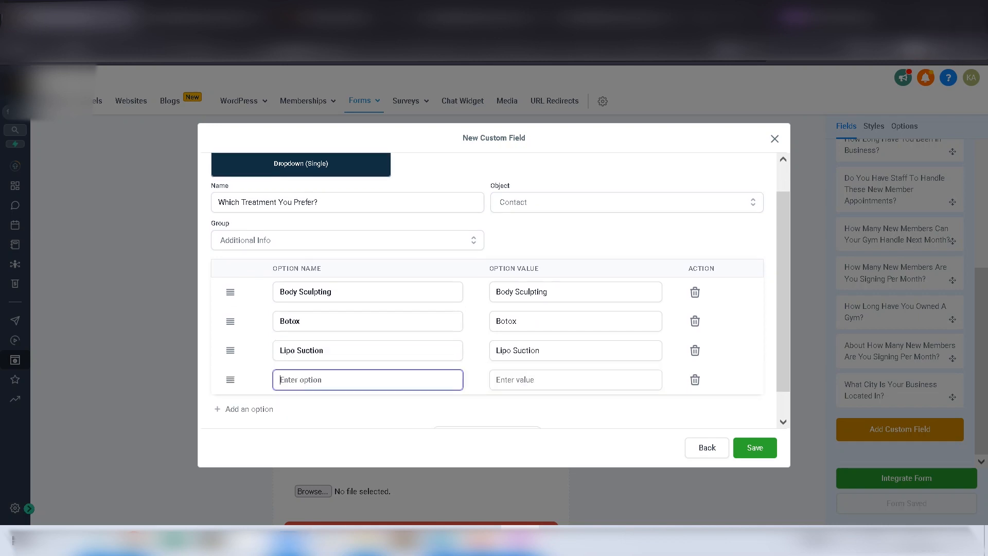
type("Lip")
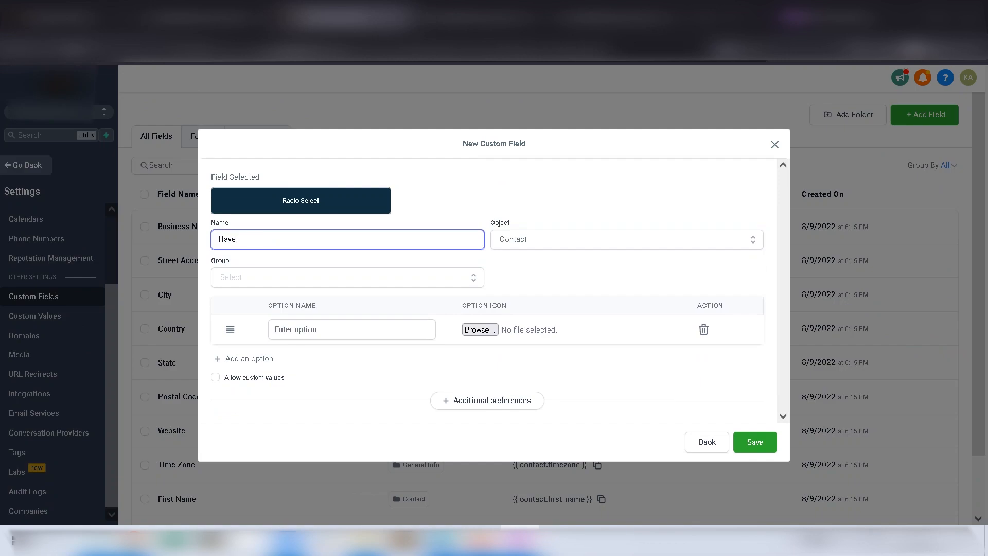
Name the new radio select custom field "Are You Already Treated?" and assign it to the Additional Info group
type("U")
type(" You Already")
key("BackSpace")
key("BackSpace")
key("BackSpace")
key("BackSpace")
key("BackSpace")
key("BackSpace")
key("BackSpace")
key("BackSpace")
key("BackSpace")
key("BackSpace")
key("BackSpace")
key("BackSpace")
key("BackSpace")
key("BackSpace")
key("BackSpace")
key("BackSpace")
key("BackSpace")
type("Are You")
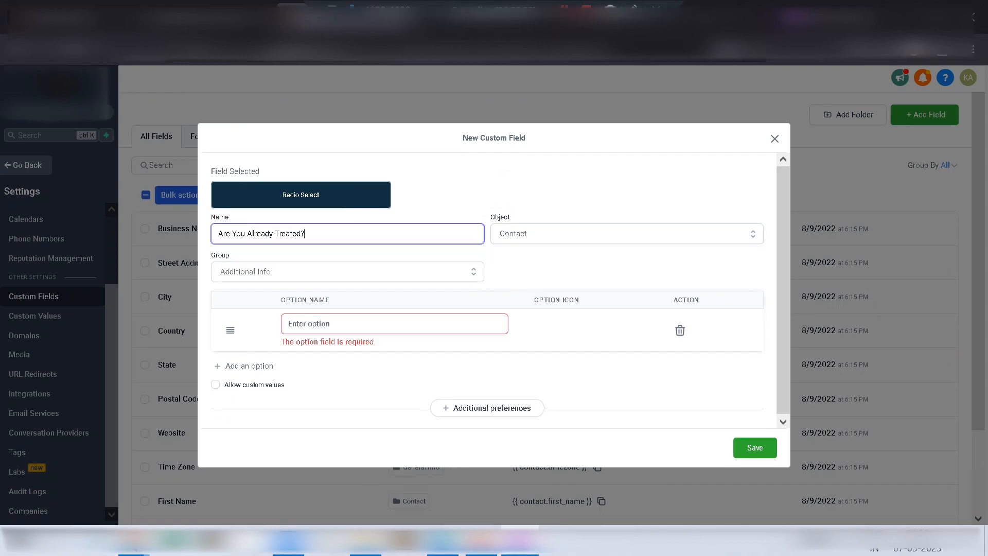
key("BackSpace")
type("?")
Give the radio field the options YES and NO and save the custom field
left_click(340, 324)
type("YES")
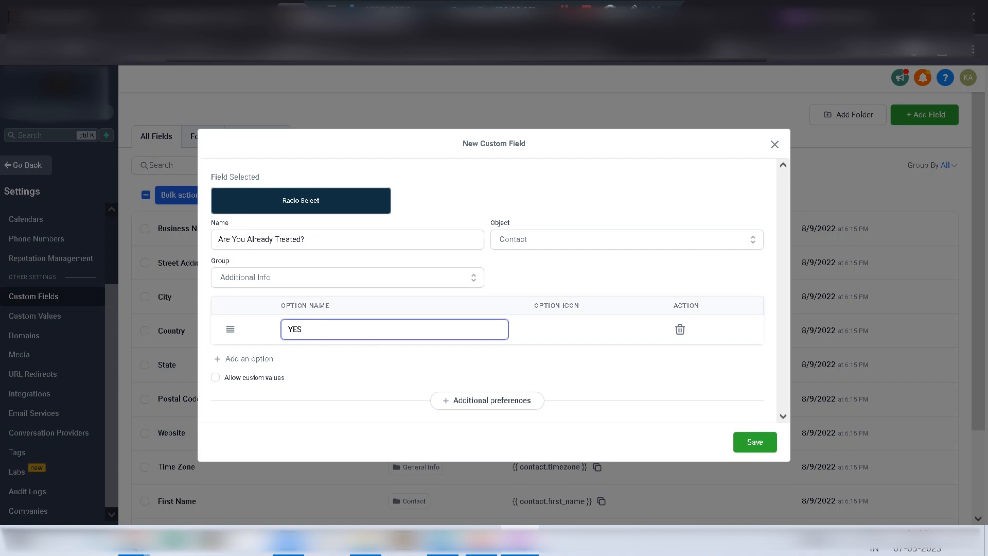
key("Return")
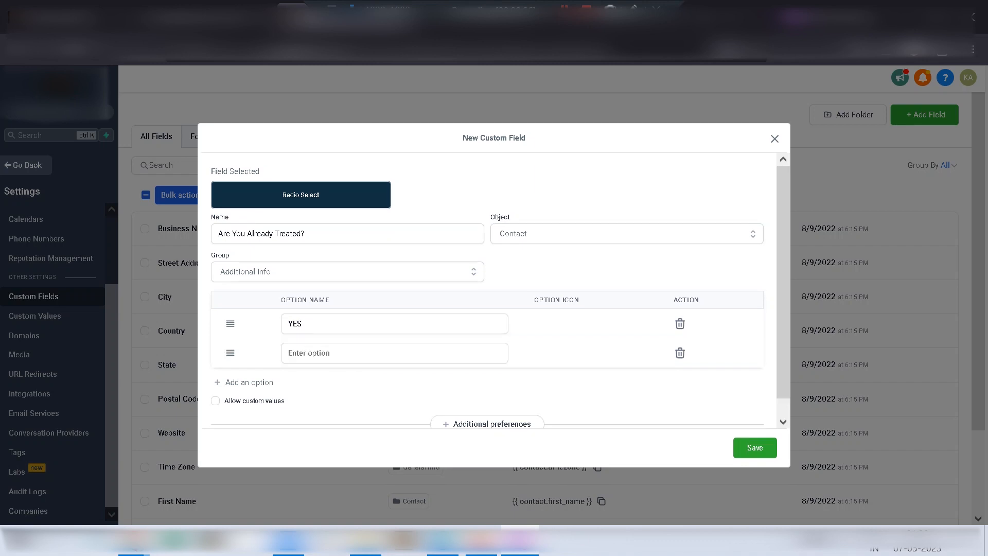
type("NO")
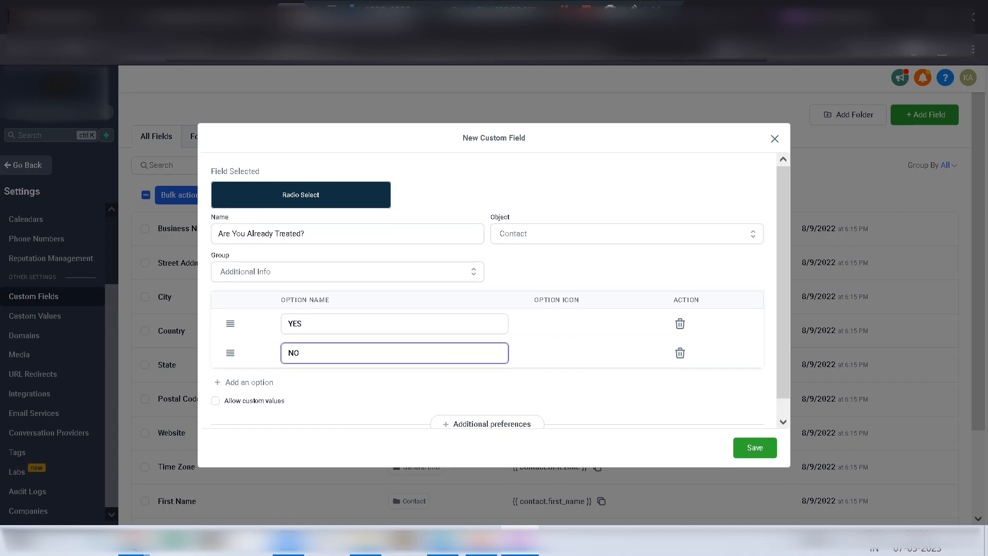
left_click(755, 447)
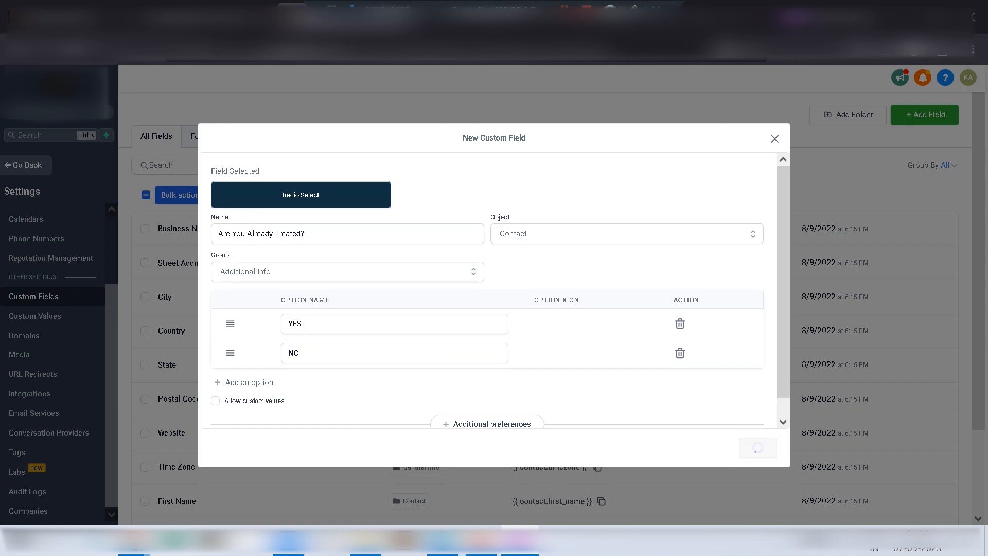
Review the form with both custom questions, the "Are You Already Treated?" field's settings and the list of available custom fields
scroll(514, 330, "down", 2)
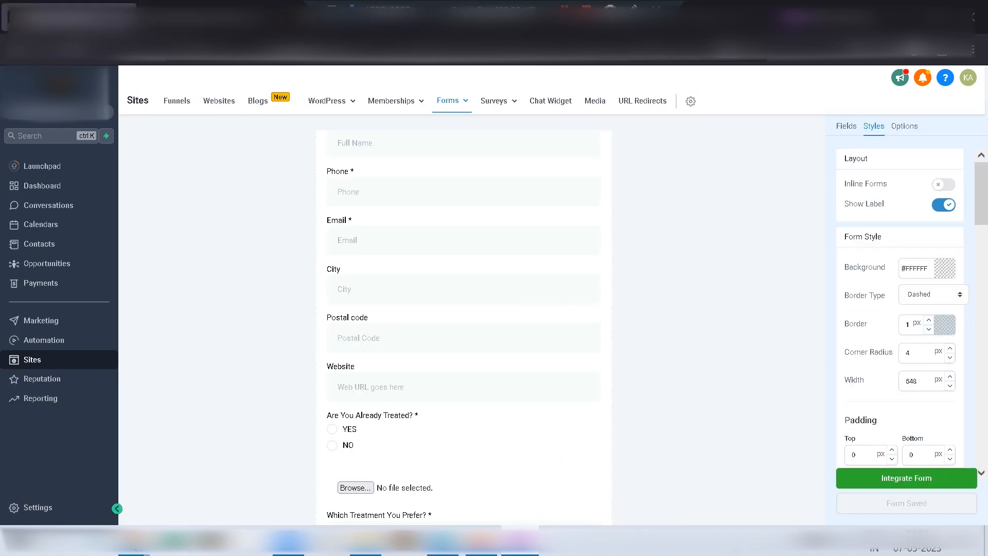
scroll(463, 327, "up", 2)
scroll(463, 327, "down", 3)
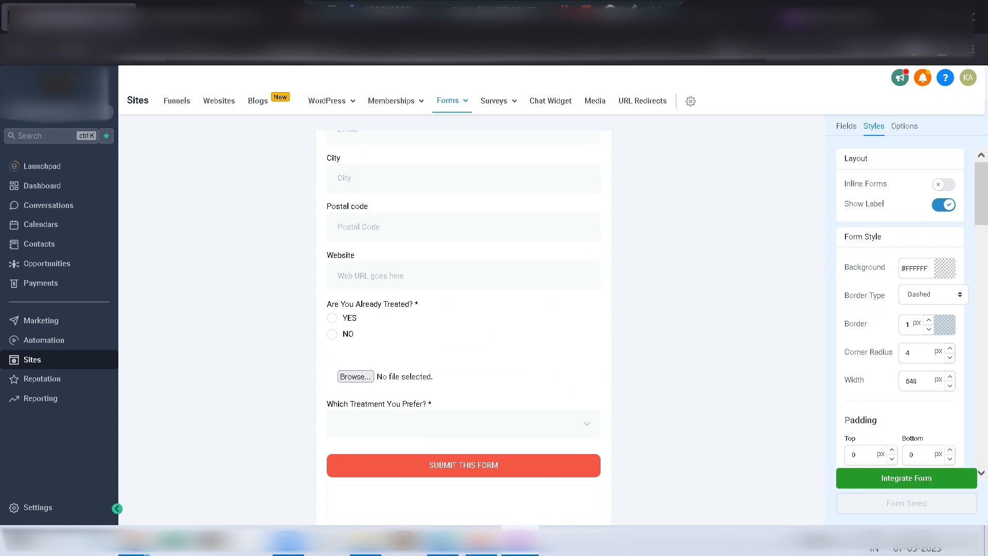
left_click(463, 326)
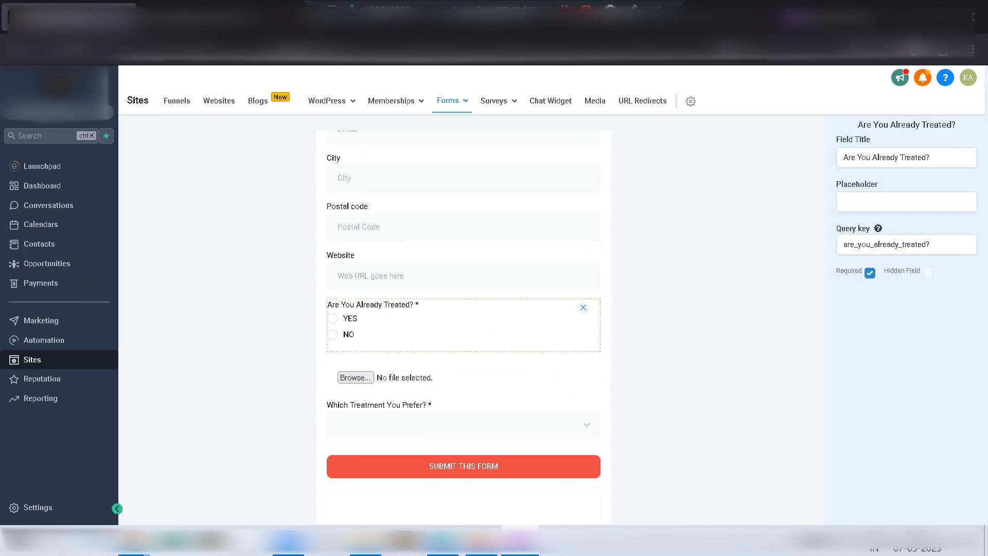
scroll(463, 327, "up", 3)
scroll(463, 327, "down", 3)
left_click(719, 328)
scroll(719, 327, "down", 2)
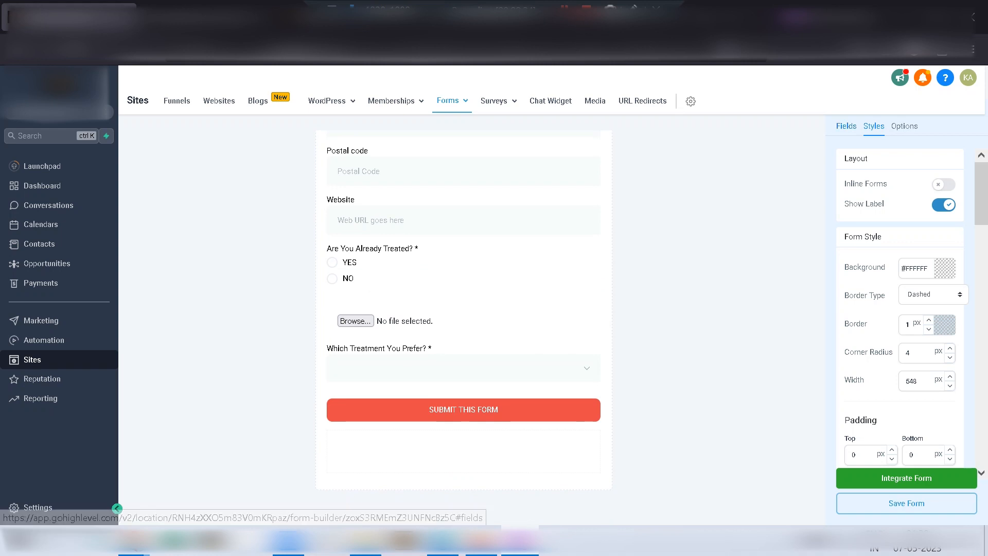
left_click(846, 127)
scroll(900, 298, "down", 5)
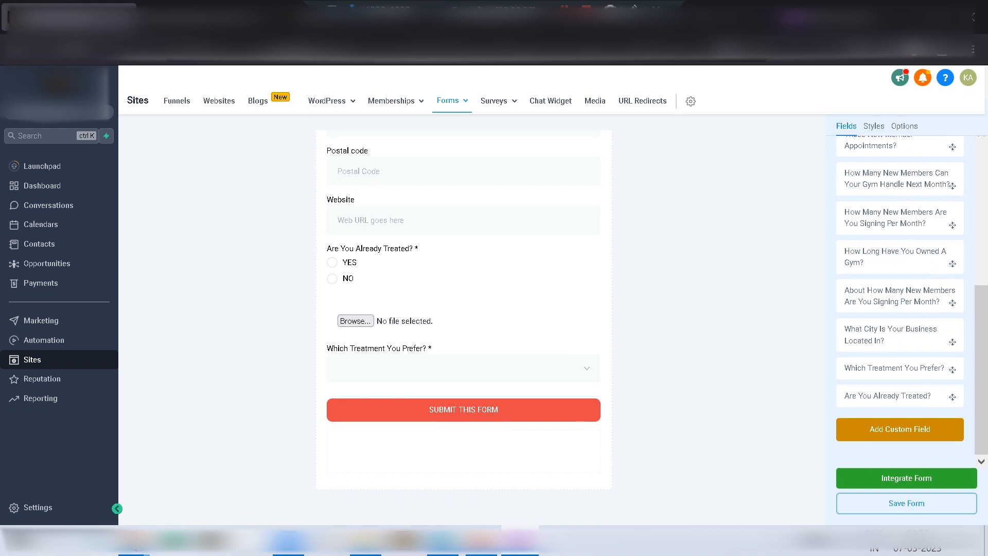
Move the "Which Treatment You Prefer?" dropdown directly below the Website field, above the "Are You Already Treated?" question
left_click(464, 367)
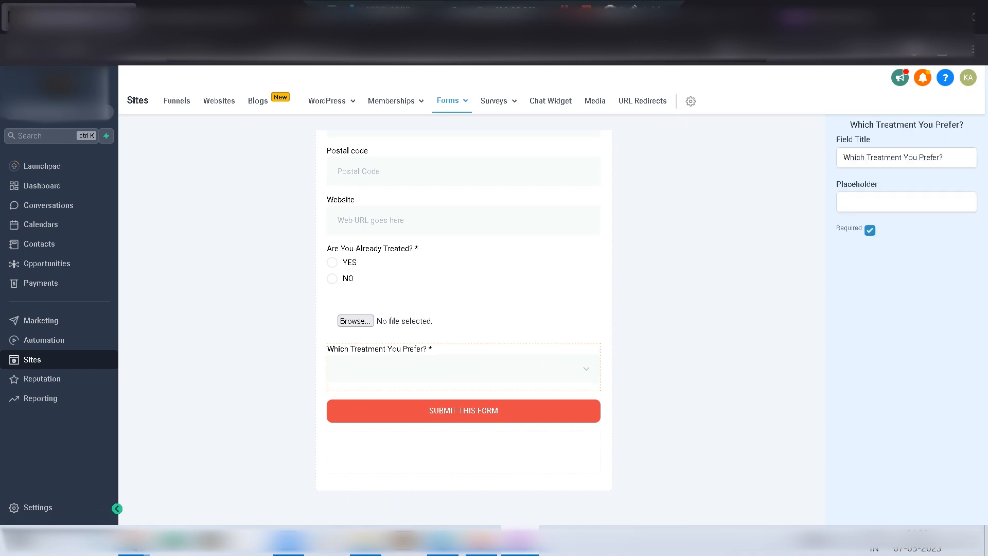
left_click_drag(464, 368, 460, 312)
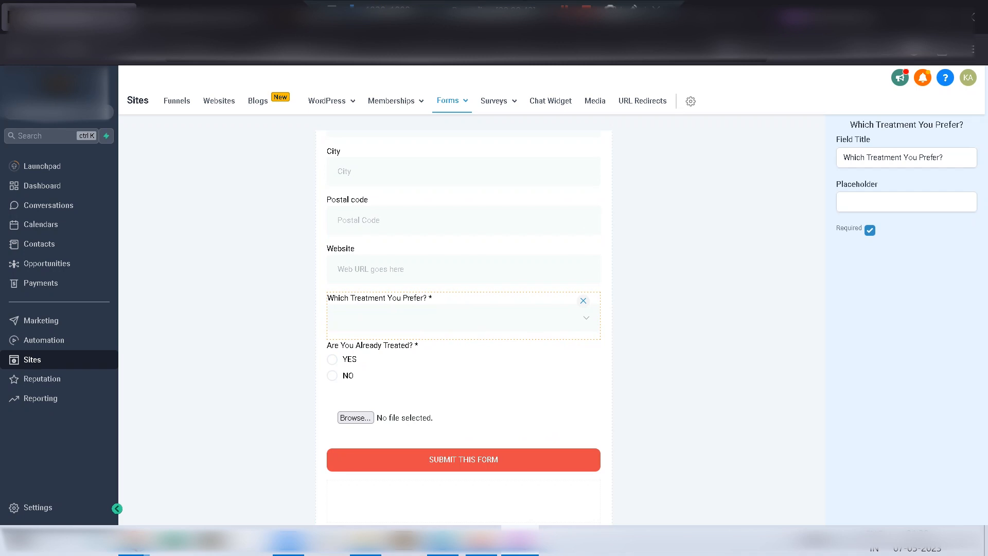
left_click(461, 361)
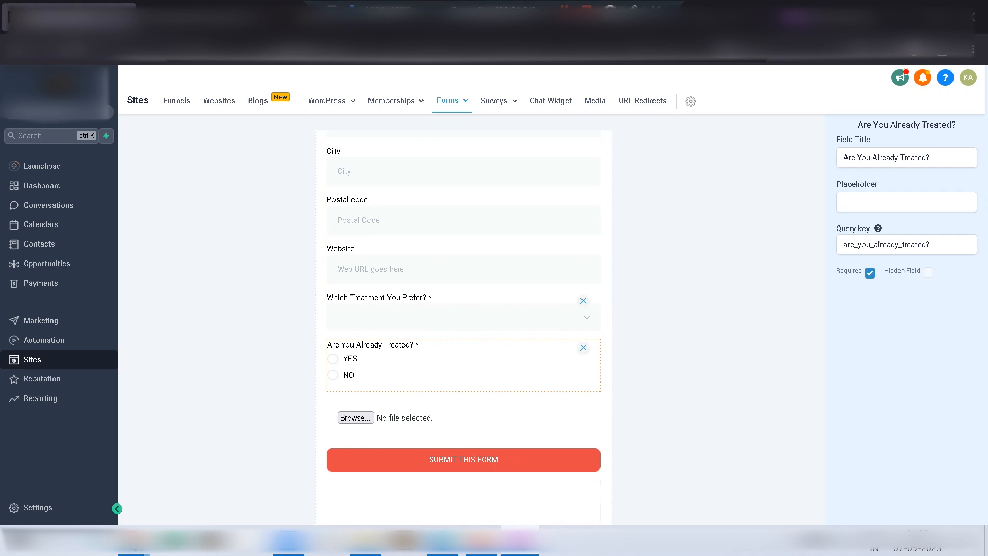
scroll(463, 328, "up", 3)
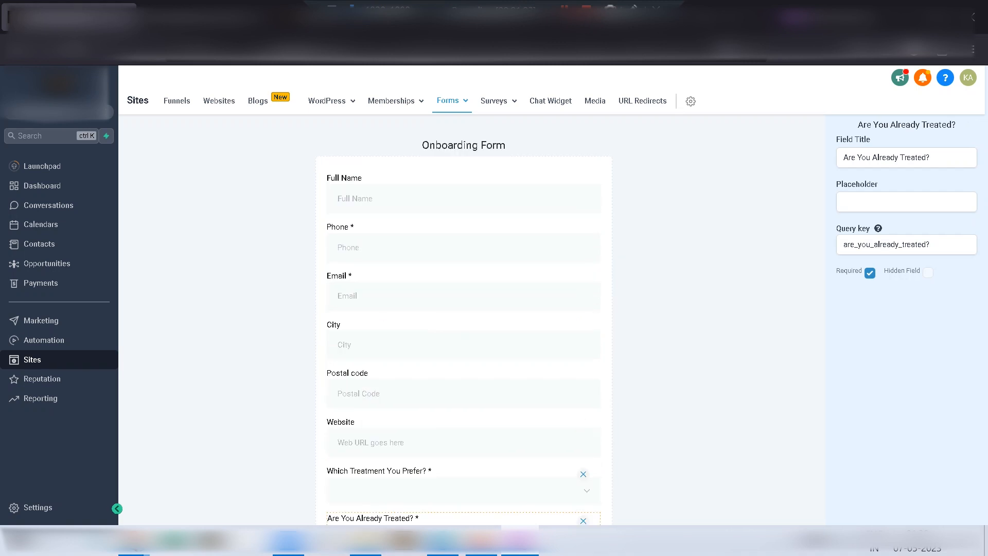
left_click(719, 289)
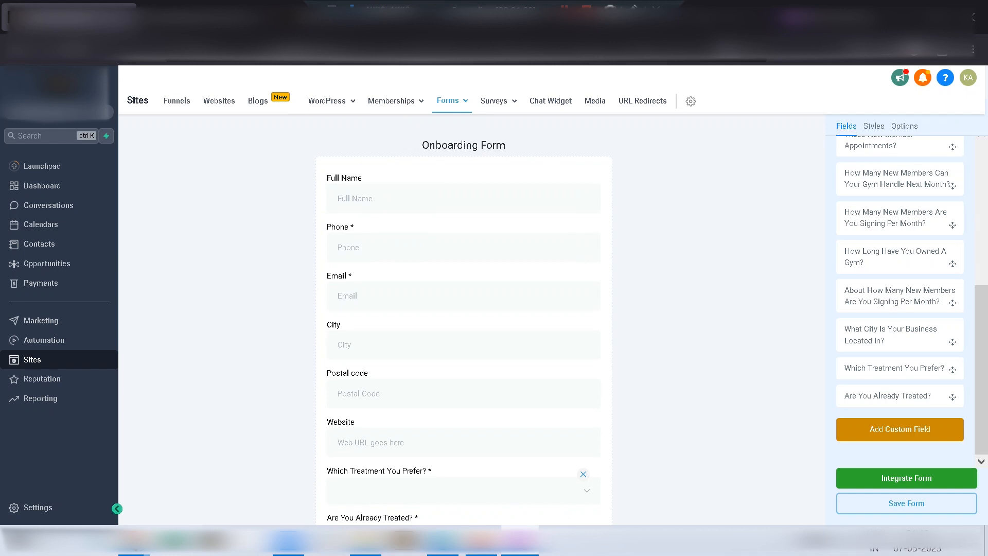
Save the reordered form and reload its preview in the other browser tab
scroll(464, 328, "down", 2)
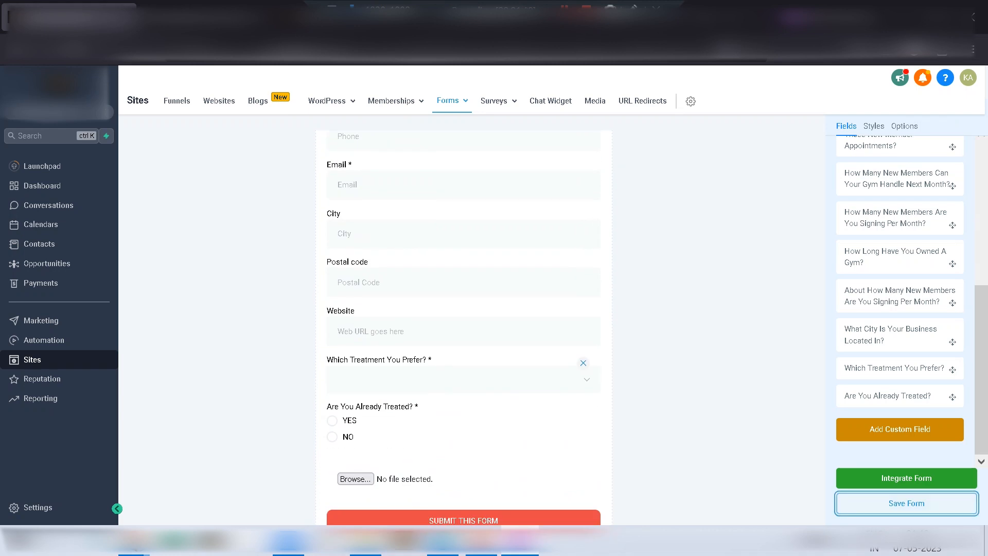
scroll(463, 328, "down", 2)
left_click(207, 18)
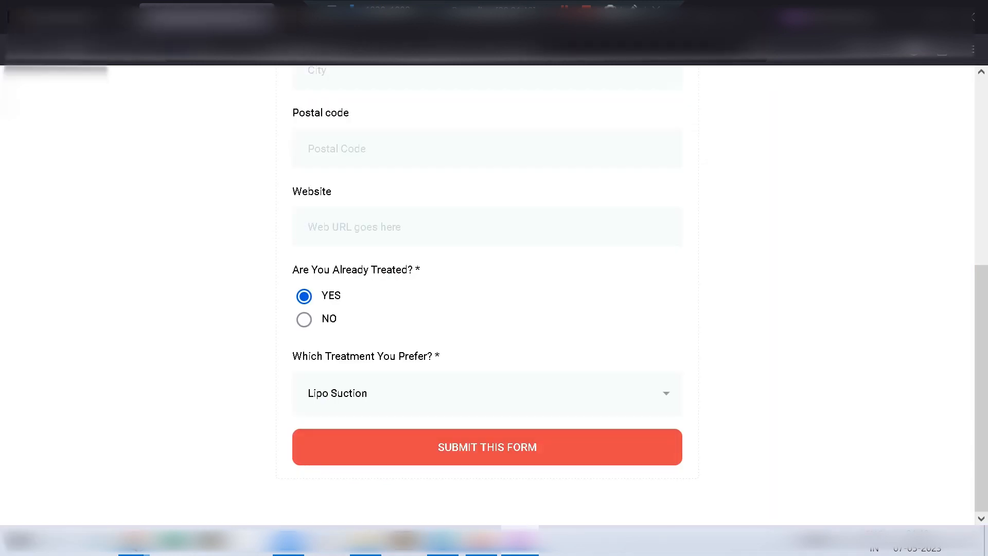
left_click(74, 48)
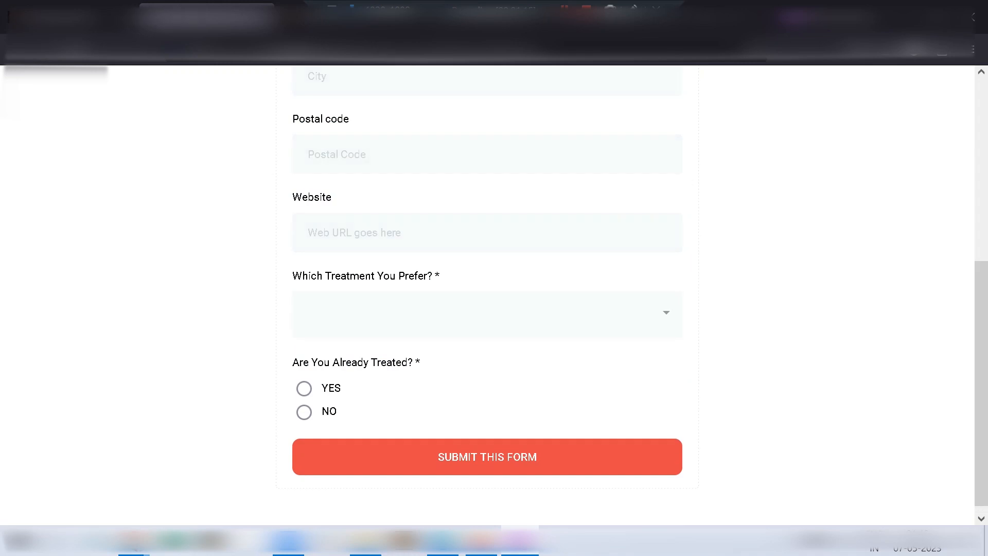
Check the treatment dropdown's choices and the required-field markers in the preview, and return to the top of the form in the builder
left_click(487, 314)
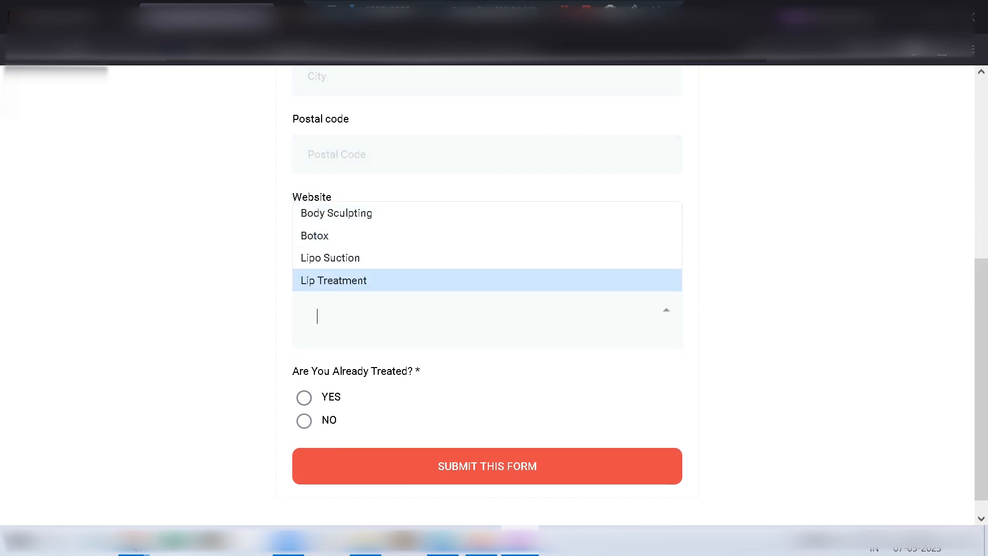
left_click(226, 386)
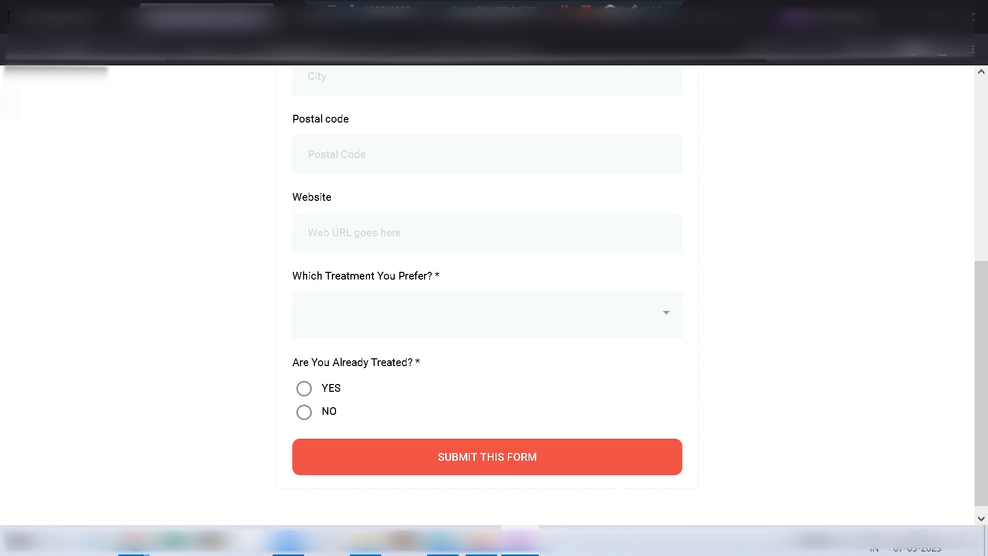
left_click_drag(441, 276, 396, 276)
left_click_drag(422, 363, 369, 362)
scroll(368, 362, "up", 6)
left_click_drag(331, 195, 293, 196)
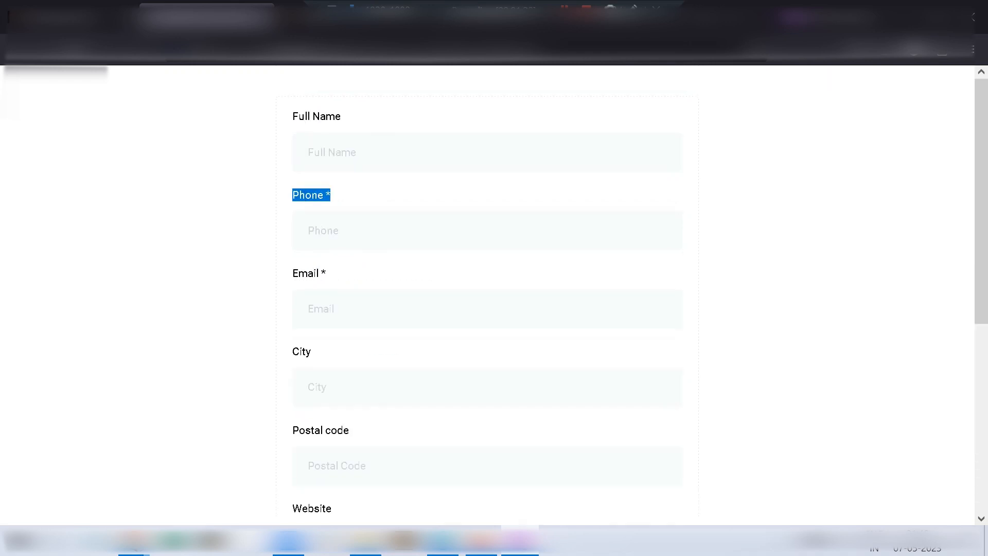
left_click_drag(322, 273, 291, 273)
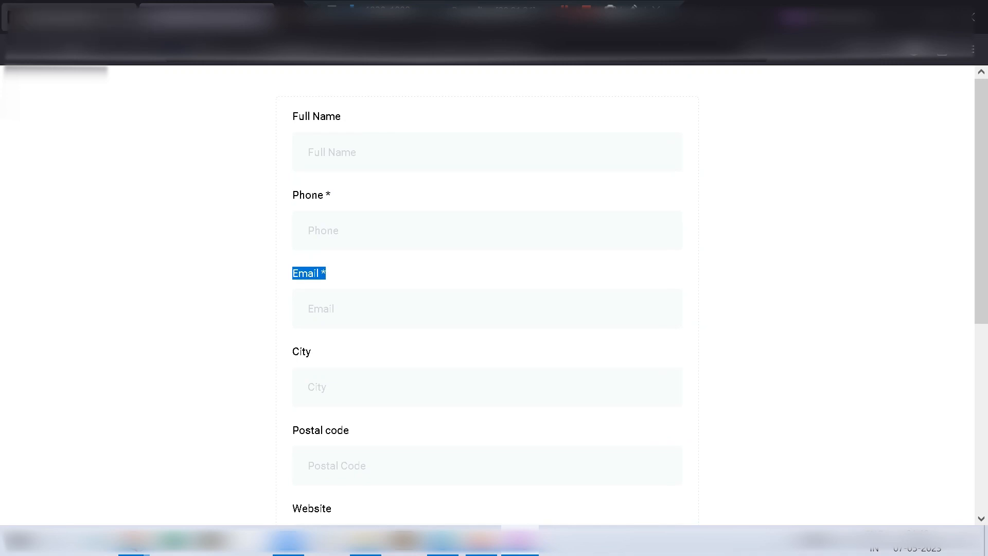
left_click(72, 18)
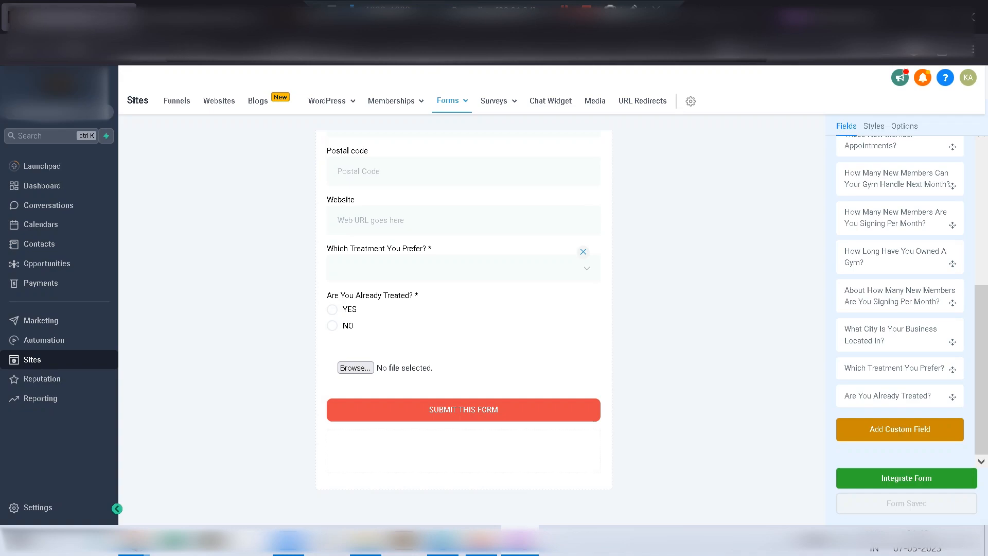
scroll(464, 309, "up", 5)
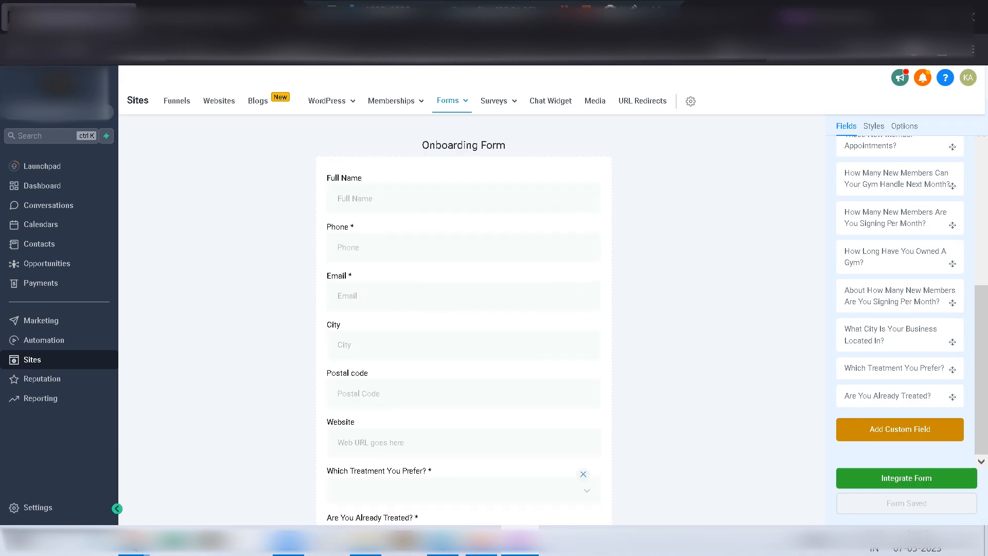